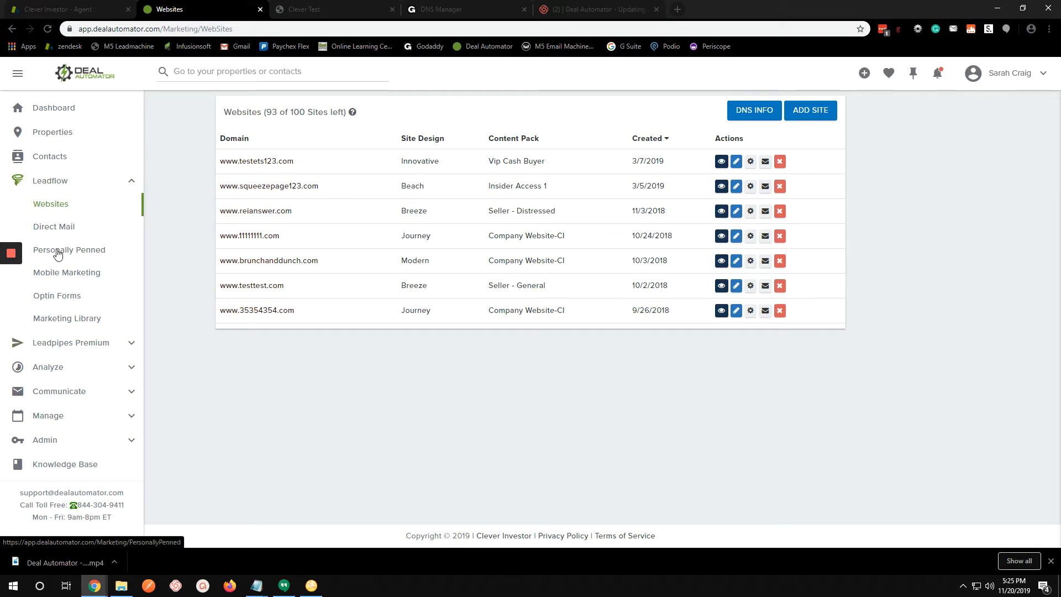
# - Open the Websites list in the Leadflow section
pyautogui.click(70, 184)
pyautogui.click(71, 185)
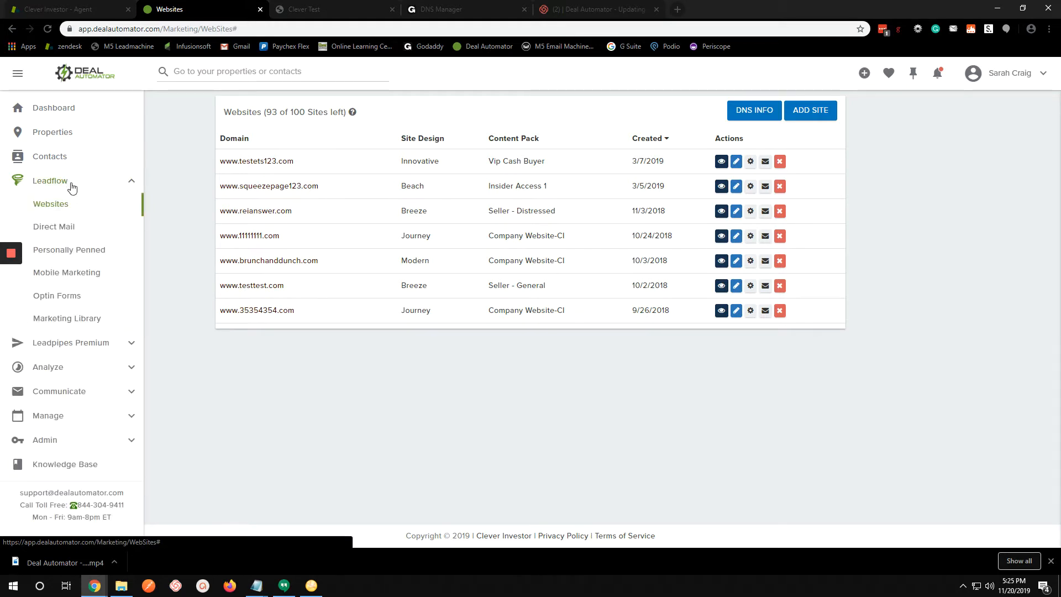
pyautogui.click(54, 211)
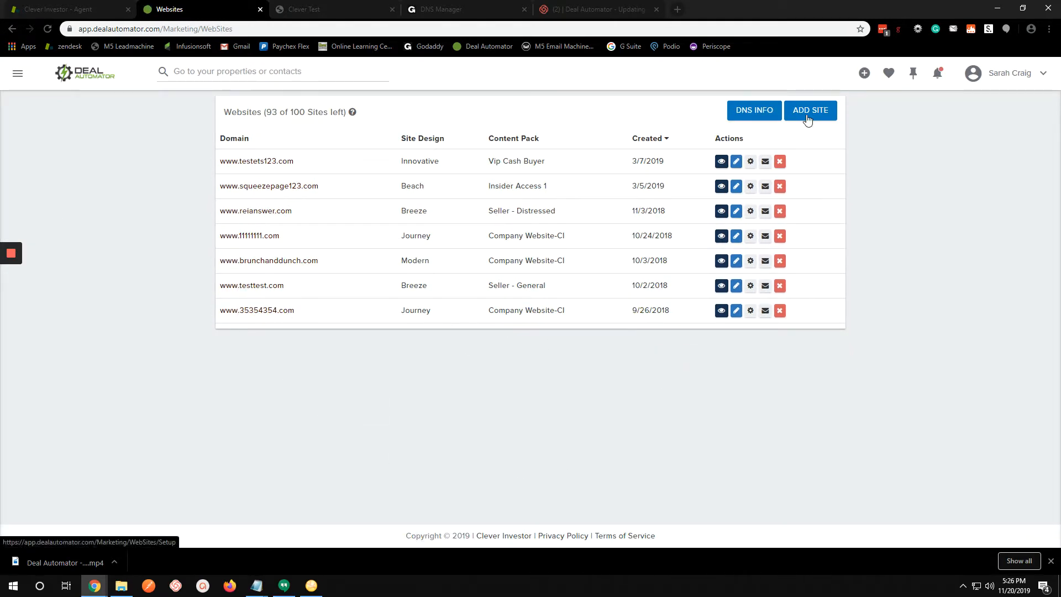
# - Review the nameservers required for a domain in the DNS information, and close it
pyautogui.click(747, 120)
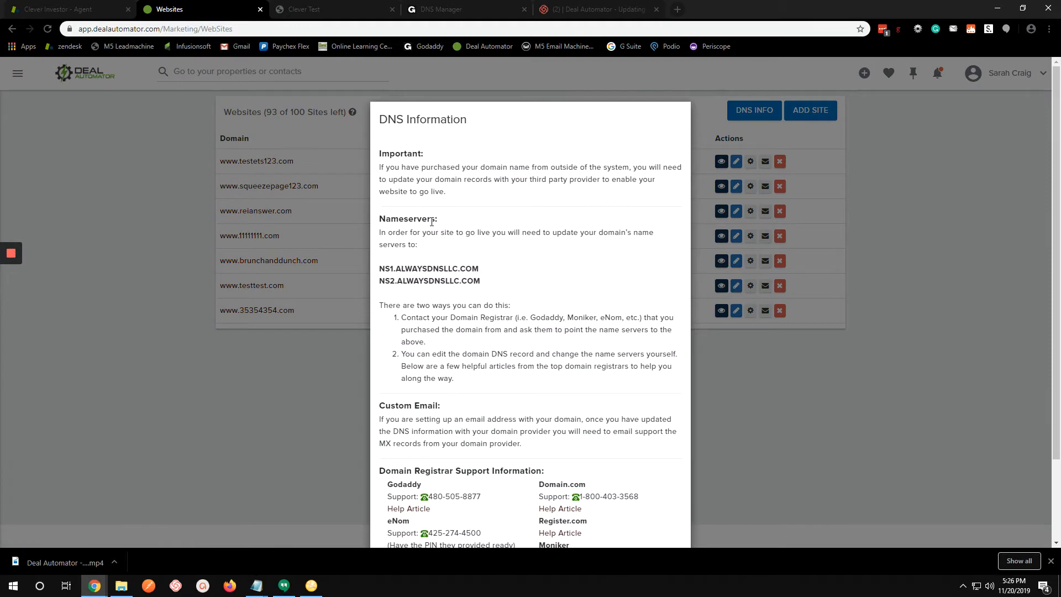
pyautogui.moveTo(440, 222); pyautogui.dragTo(378, 220)
pyautogui.click(407, 229)
pyautogui.moveTo(488, 287); pyautogui.dragTo(371, 269)
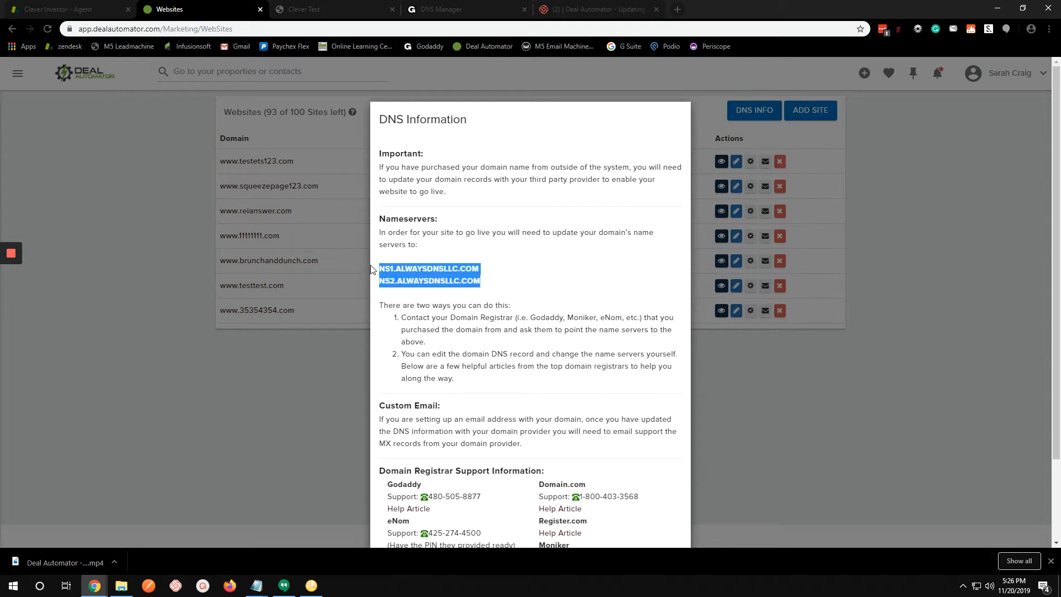
pyautogui.click(430, 237)
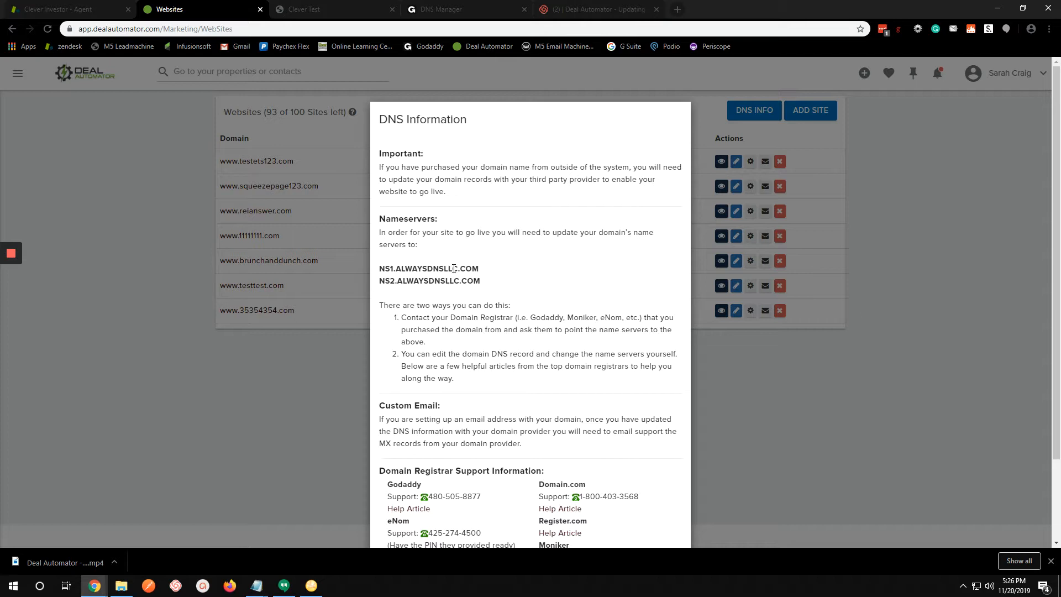
pyautogui.moveTo(486, 279); pyautogui.dragTo(392, 263)
pyautogui.click(393, 264)
pyautogui.click(861, 213)
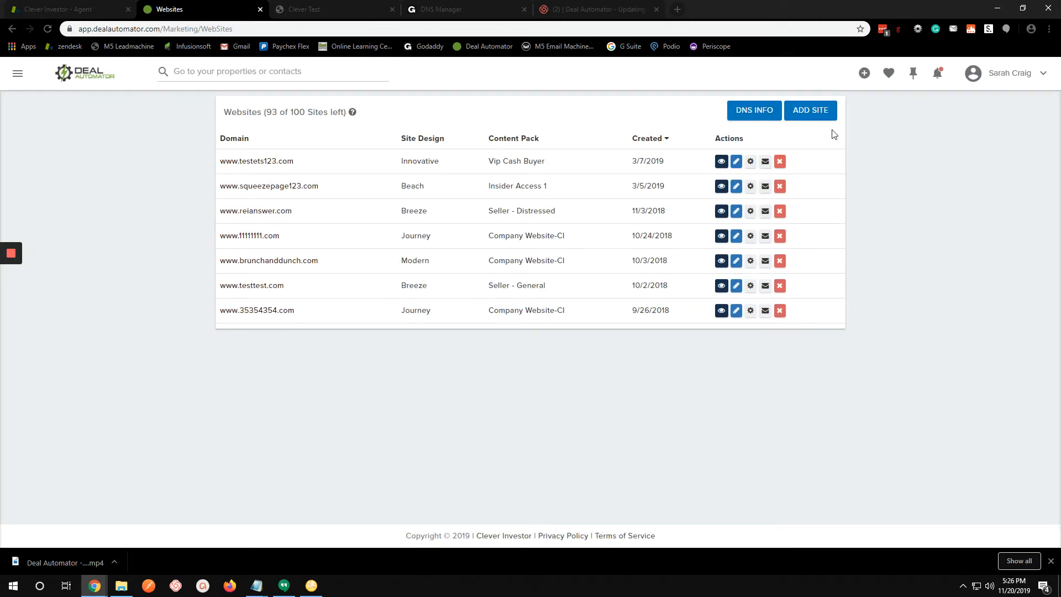
# - Start adding a new site and choose Squeeze Page as the website type
pyautogui.click(825, 113)
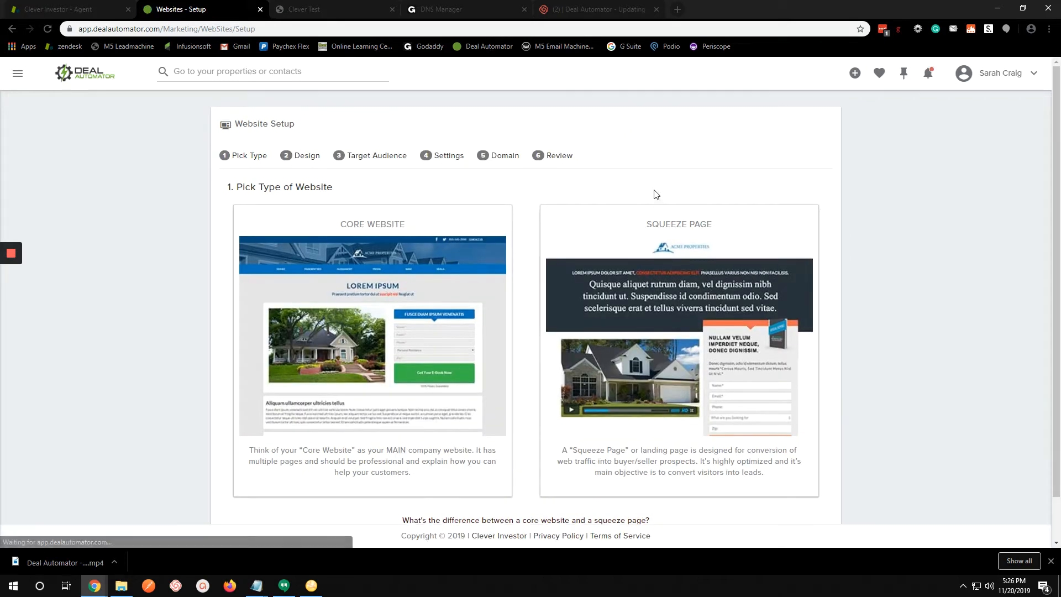
pyautogui.scroll(-1, 656, 195)
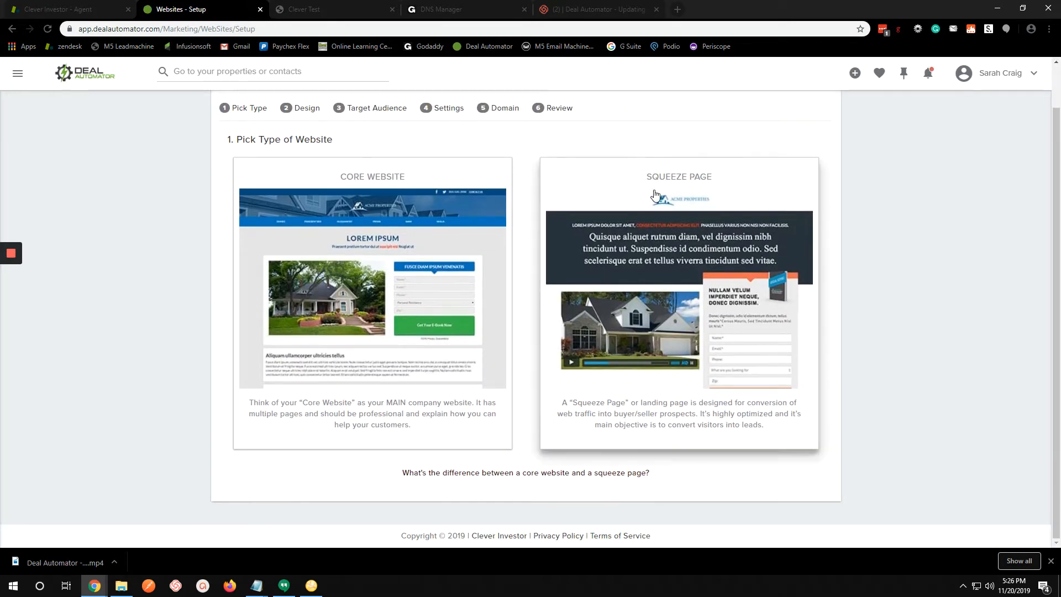
pyautogui.scroll(1, 656, 195)
pyautogui.scroll(-1, 657, 195)
pyautogui.scroll(1, 657, 197)
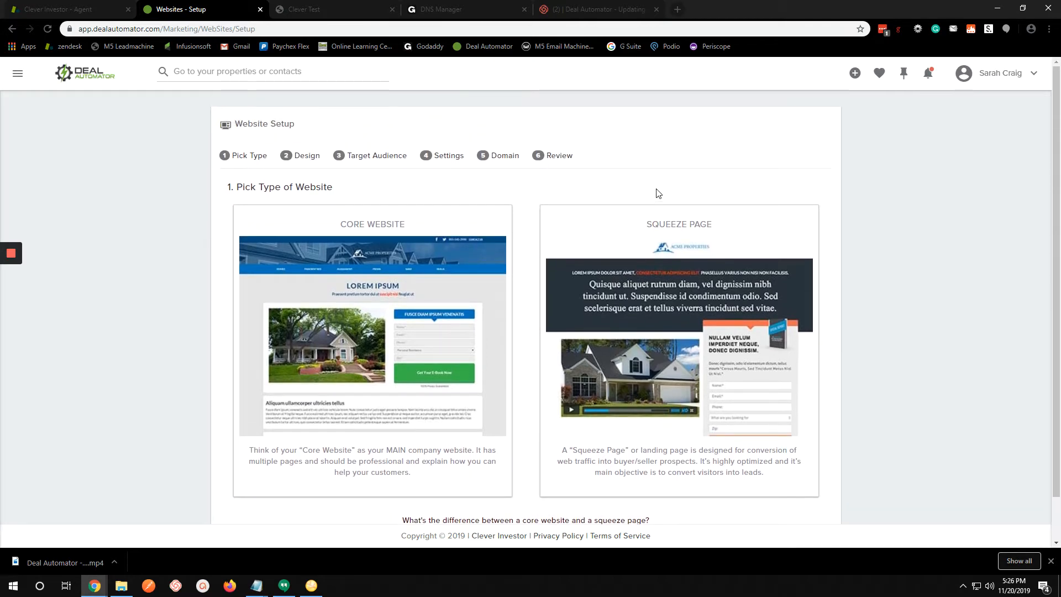
pyautogui.click(669, 416)
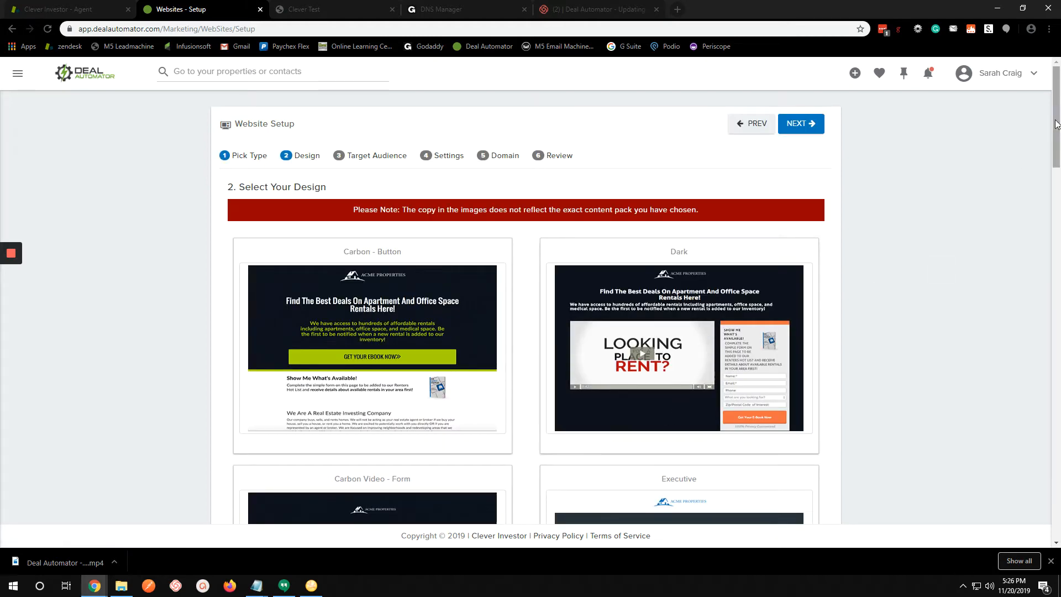
# - Browse the squeeze page designs and select Make Money From Your Short Sales
pyautogui.moveTo(1056, 124); pyautogui.dragTo(1051, 347)
pyautogui.scroll(2, 663, 331)
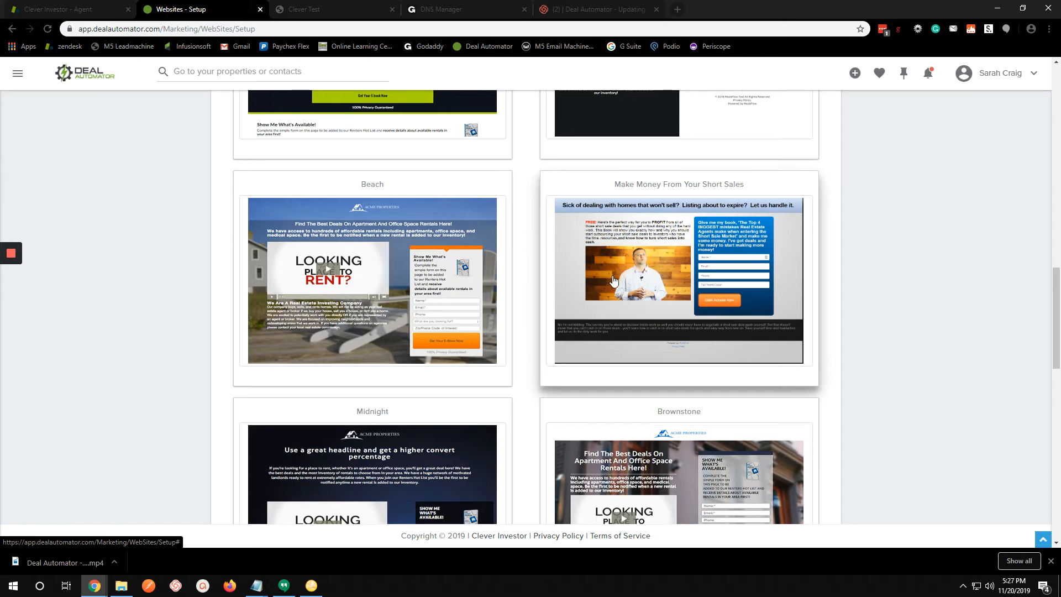
pyautogui.click(669, 269)
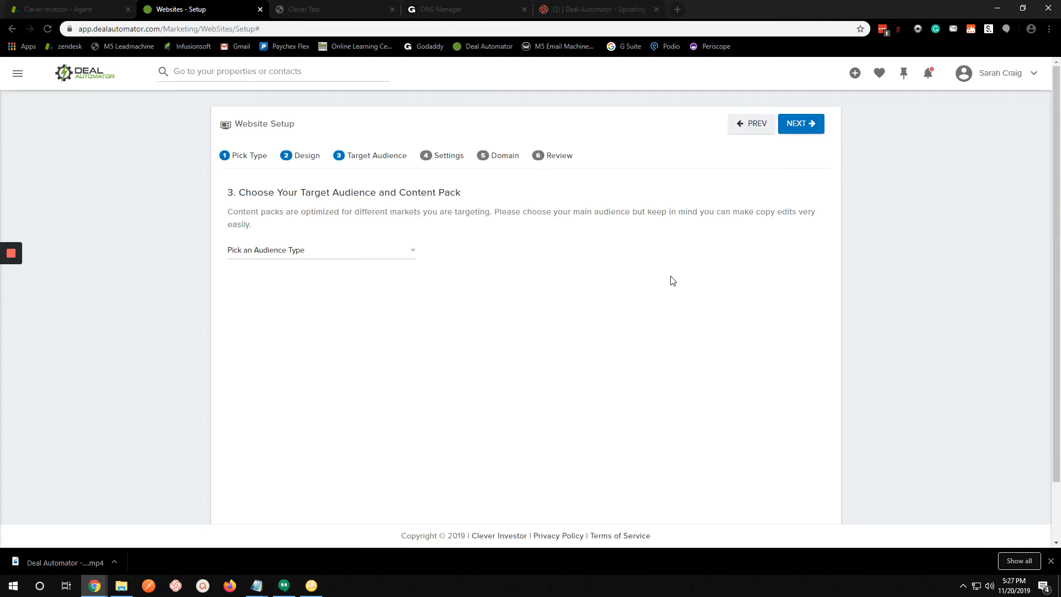
# - Set the audience type to Seller and the target to Sell Fast
pyautogui.click(339, 253)
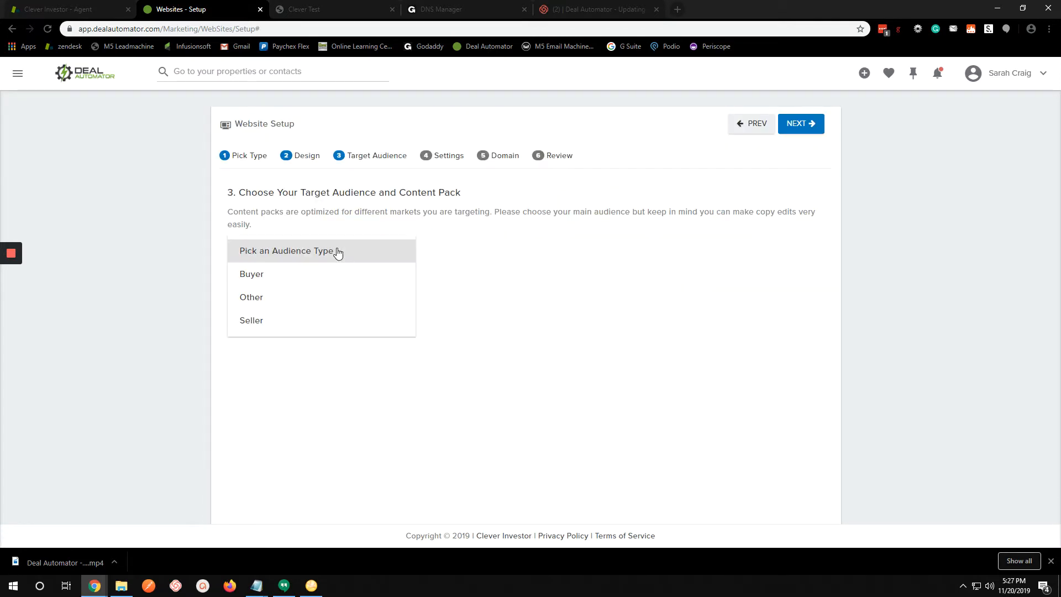
pyautogui.click(296, 320)
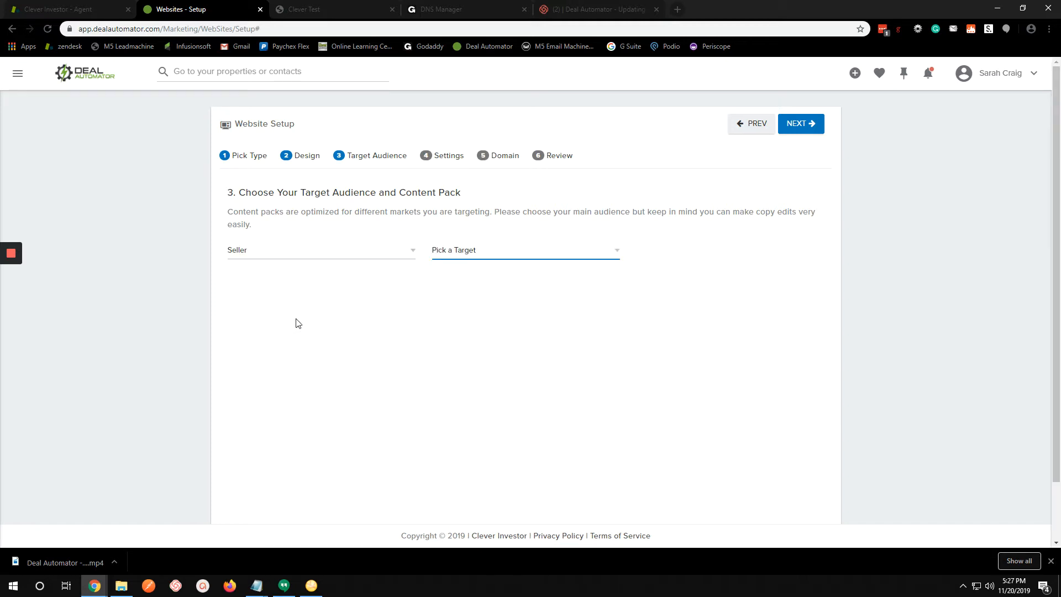
pyautogui.click(536, 250)
pyautogui.click(532, 258)
pyautogui.click(530, 256)
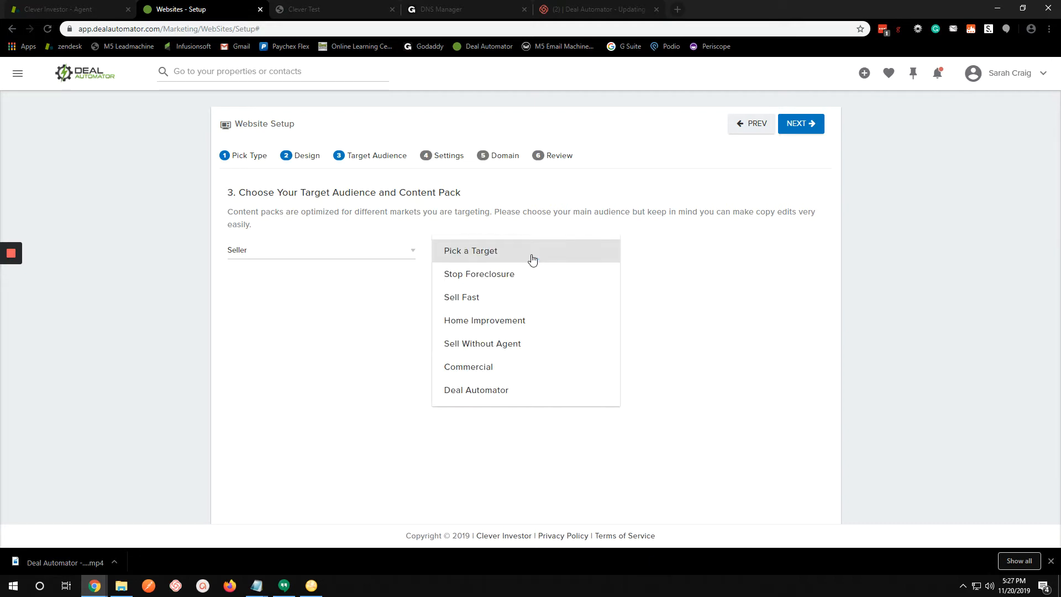
pyautogui.click(492, 298)
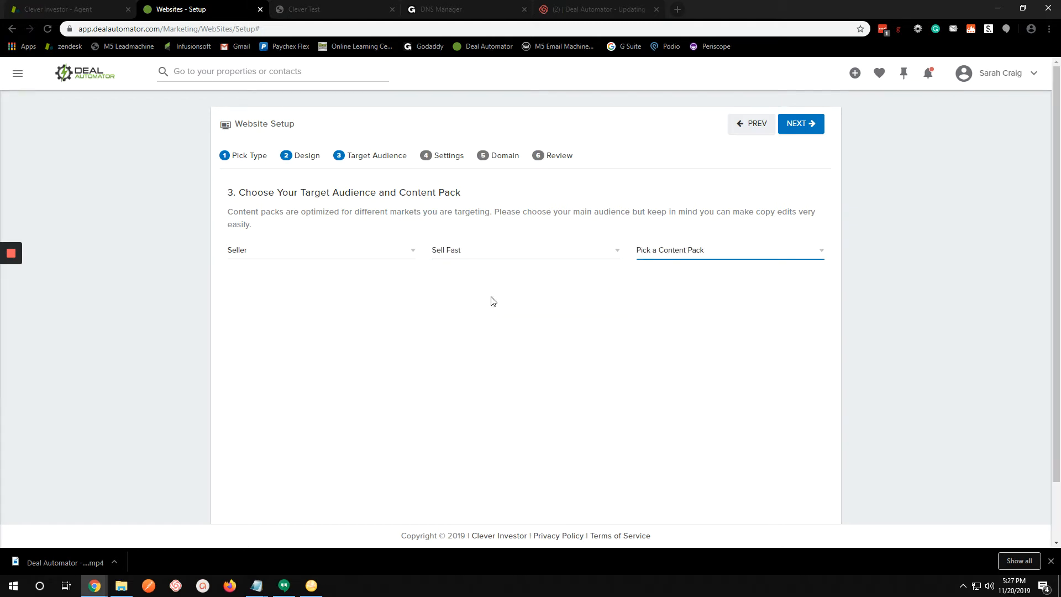
# - Preview the Sell Fast 3, Sell Fast 2 and Sell Fast 1 content packs in turn
pyautogui.click(684, 252)
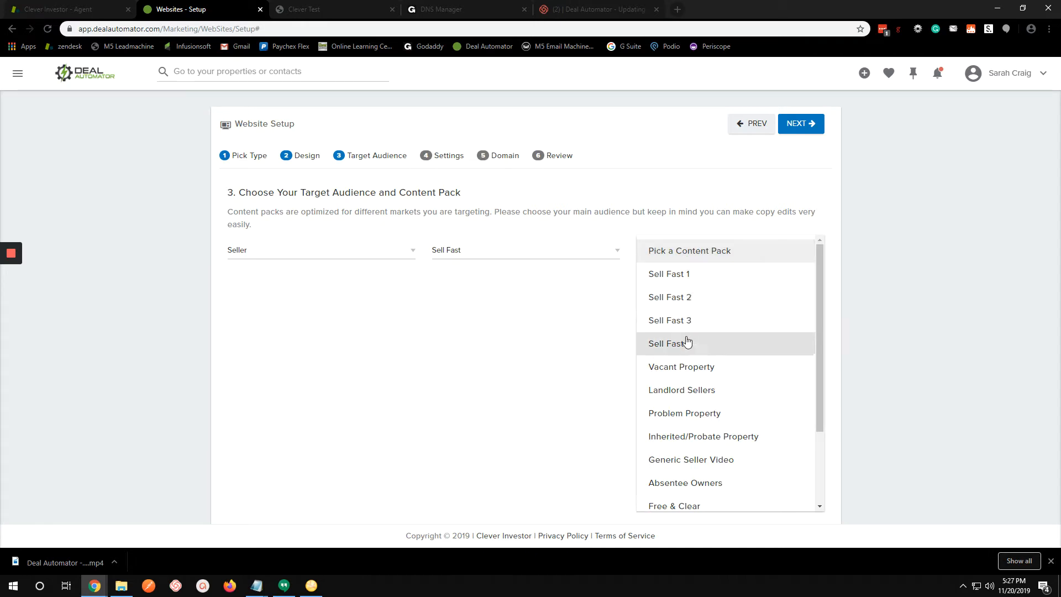
pyautogui.click(687, 318)
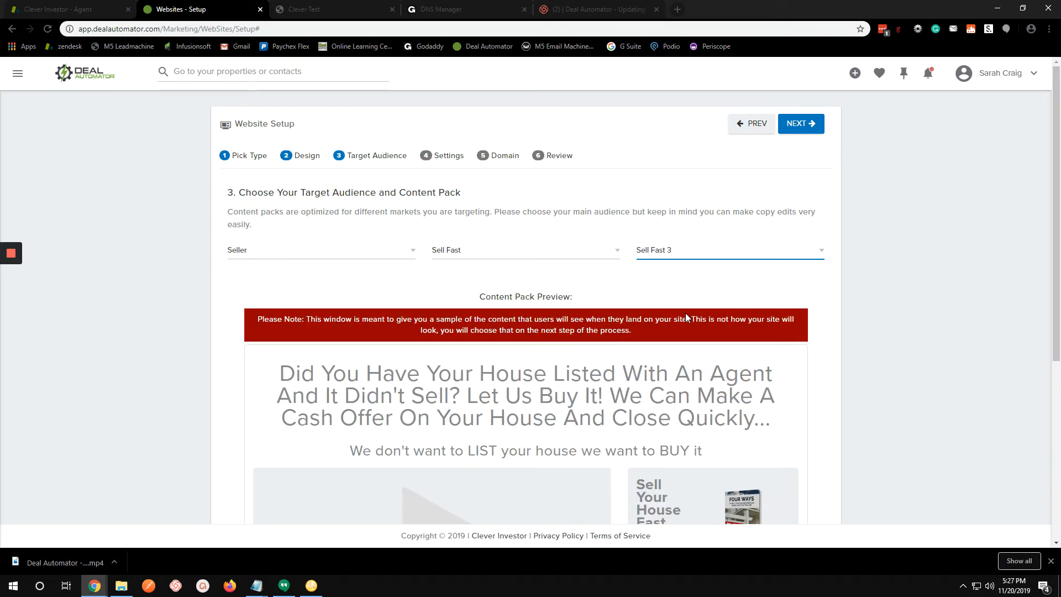
pyautogui.click(767, 250)
pyautogui.click(693, 296)
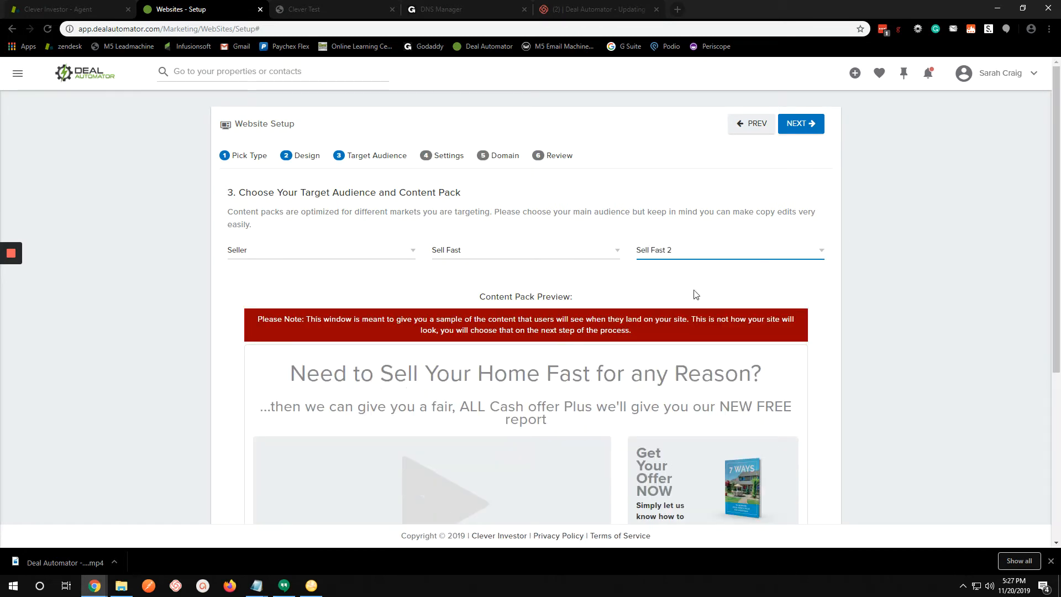
pyautogui.click(681, 263)
pyautogui.click(671, 274)
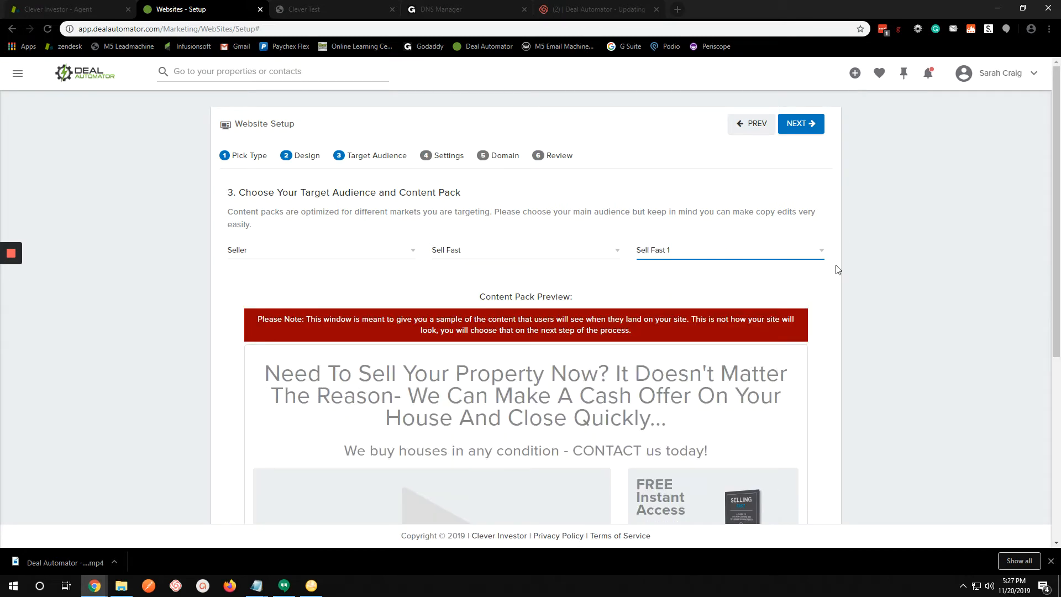
# - Select the Sell Fast 4 content pack, check its full preview, and continue to the general settings
pyautogui.click(819, 254)
pyautogui.click(754, 342)
pyautogui.scroll(-6, 857, 294)
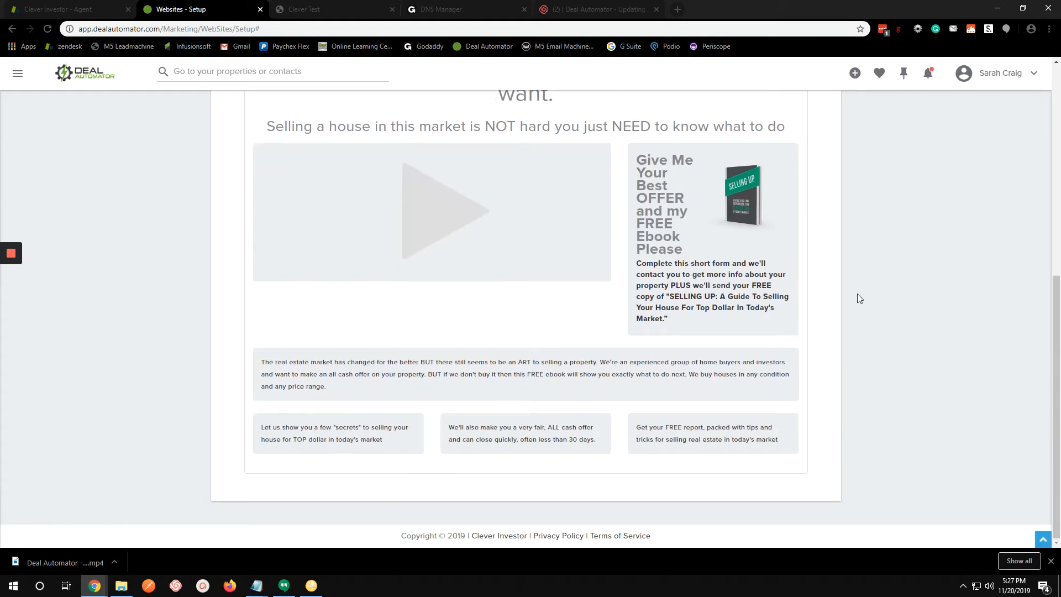
pyautogui.scroll(3, 856, 293)
pyautogui.scroll(2, 857, 293)
pyautogui.scroll(-4, 857, 293)
pyautogui.scroll(-1, 859, 298)
pyautogui.scroll(7, 664, 436)
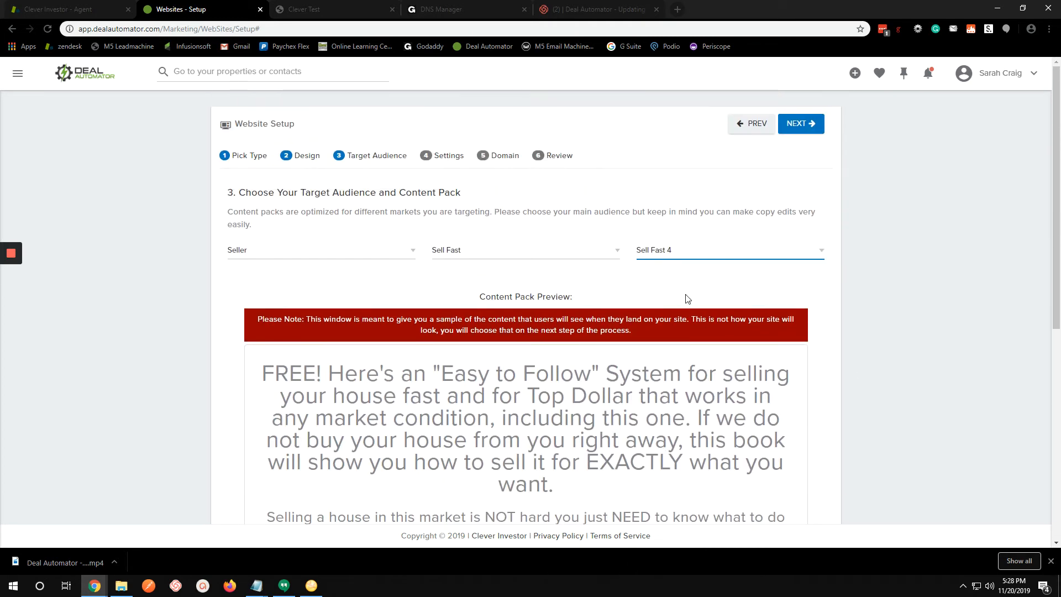
pyautogui.click(790, 129)
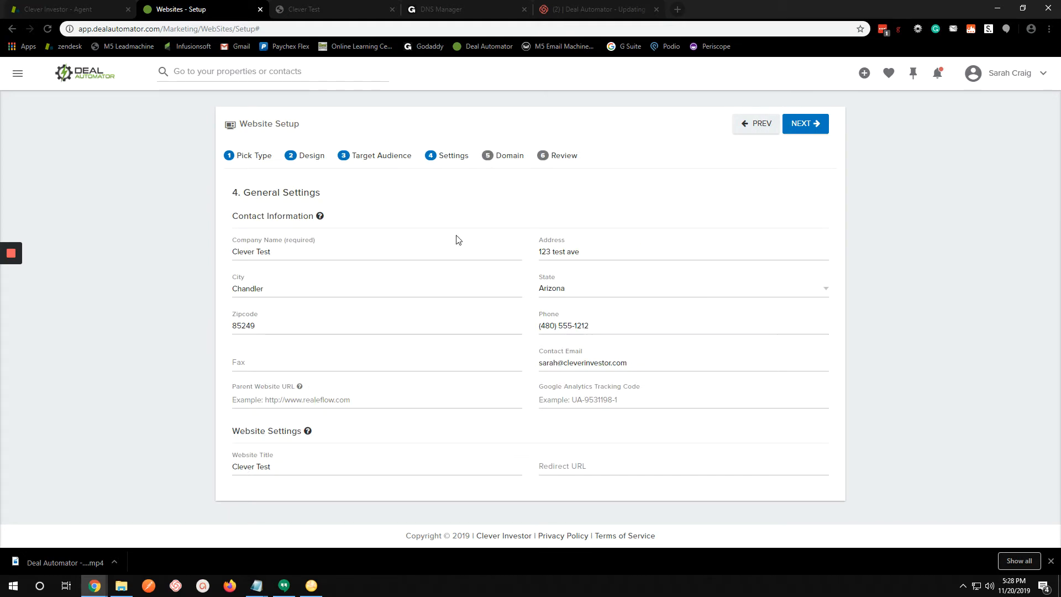
# - Check the prefilled phone and contact email in the general settings, and continue to the domain options
pyautogui.tripleClick(572, 326)
pyautogui.moveTo(629, 360); pyautogui.dragTo(541, 367)
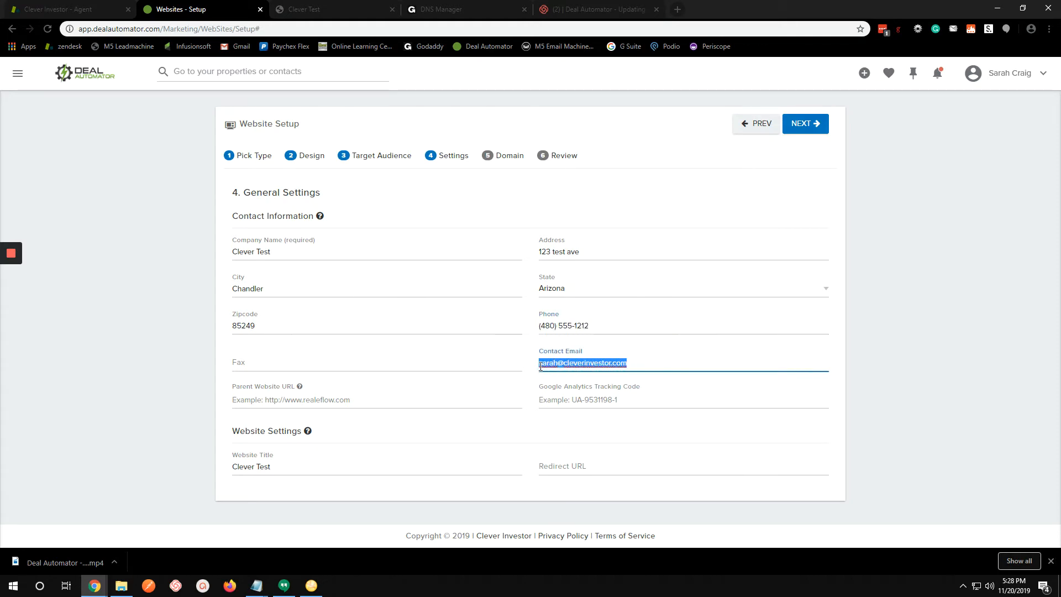
pyautogui.click(595, 327)
pyautogui.moveTo(609, 325); pyautogui.dragTo(534, 325)
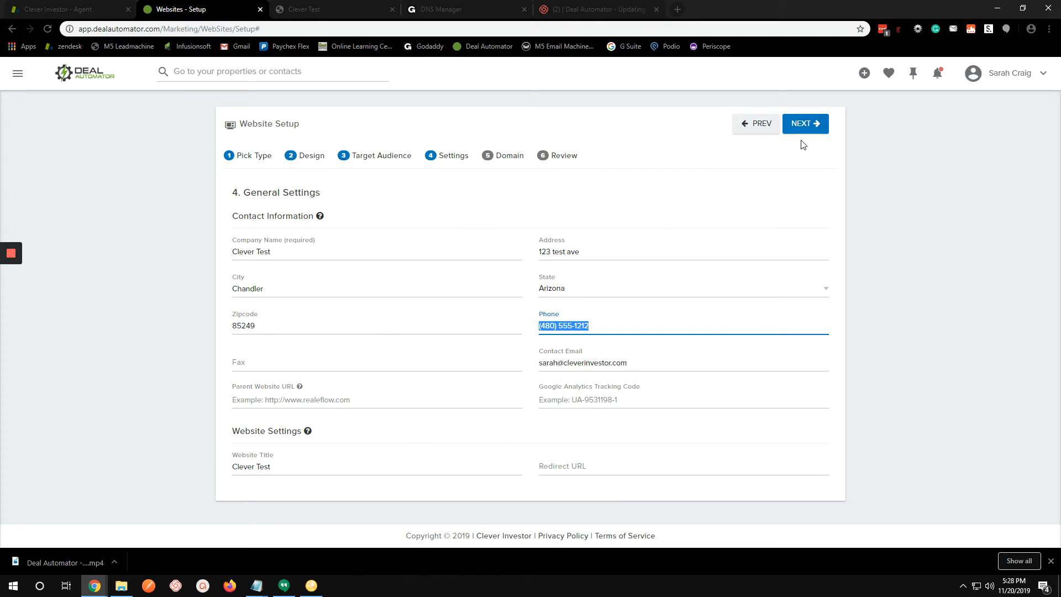
pyautogui.click(807, 125)
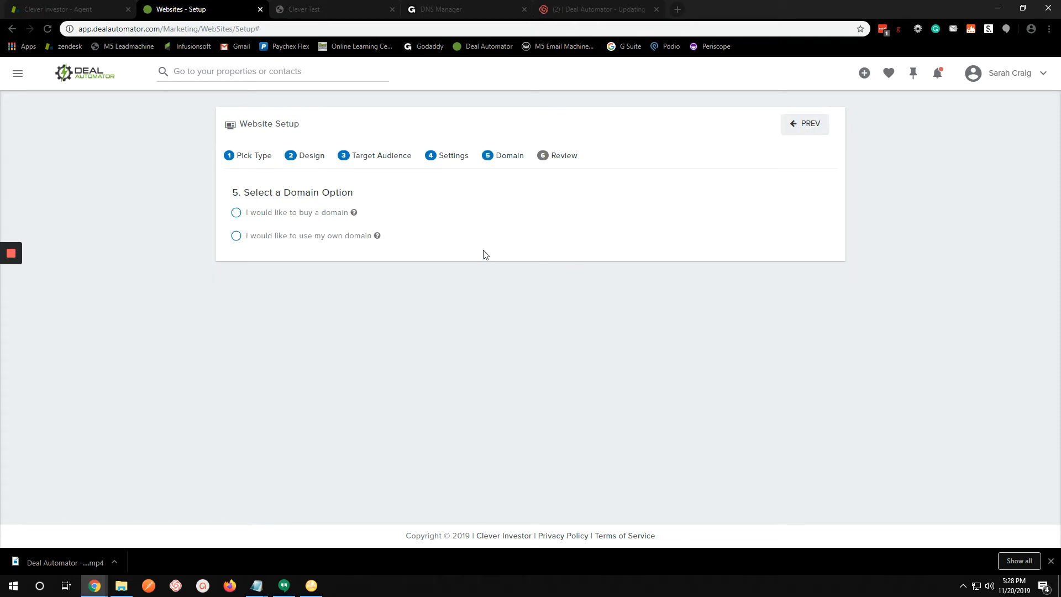
# - Check whether josephsellshomesinAZ.com is available to buy, and cancel the purchase
pyautogui.click(237, 214)
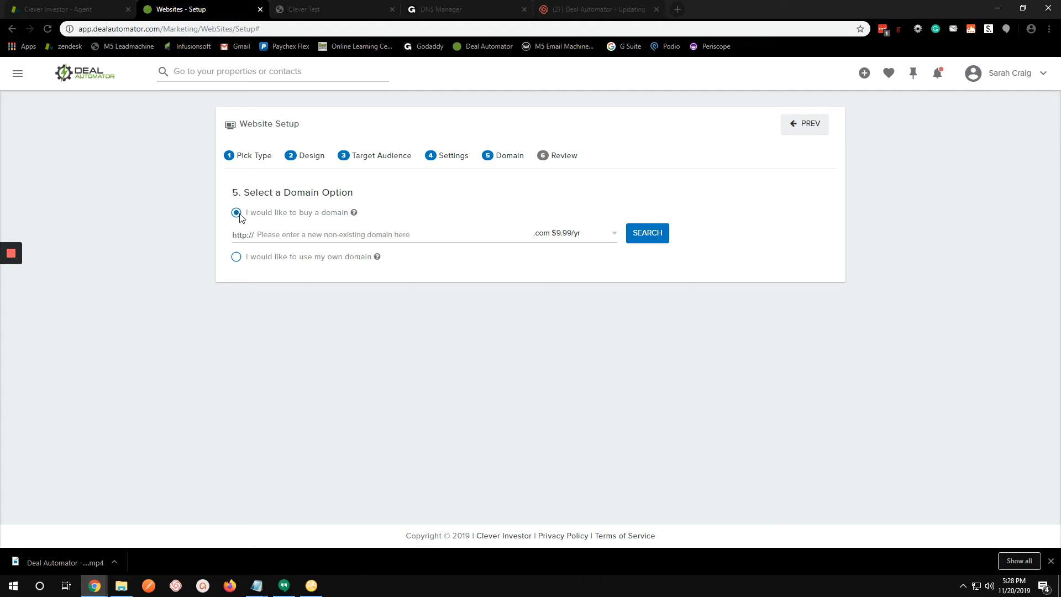
pyautogui.click(381, 231)
pyautogui.write('joseph')
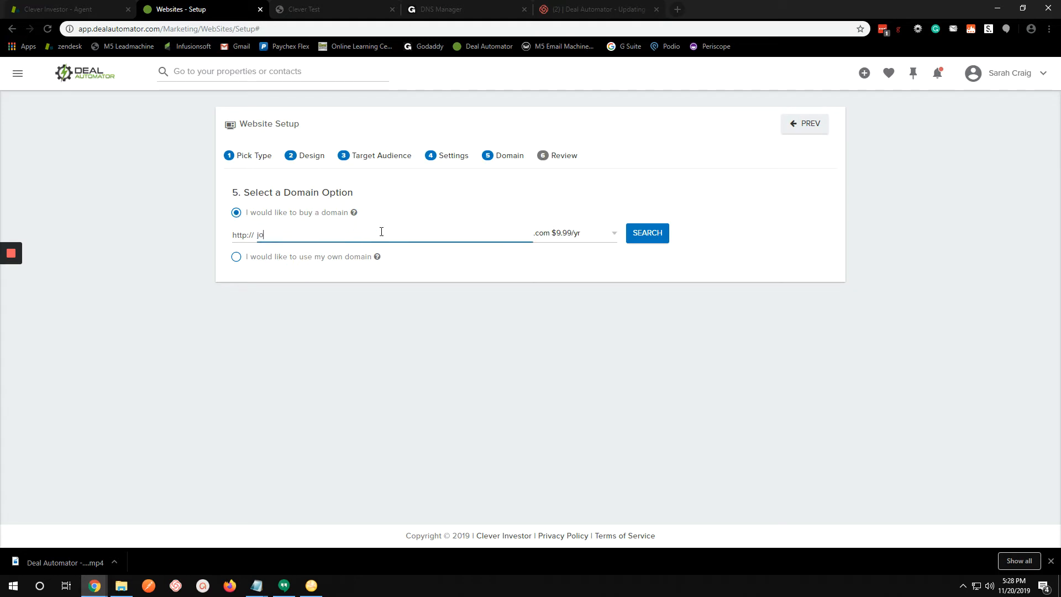
pyautogui.write('sellshomesinAZ')
pyautogui.click(644, 241)
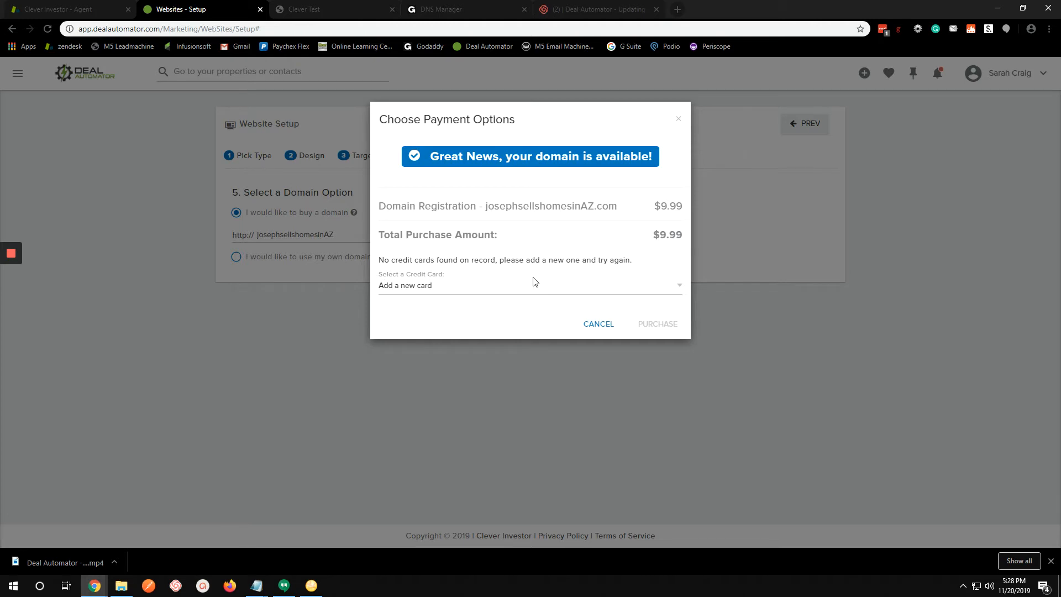
pyautogui.click(589, 327)
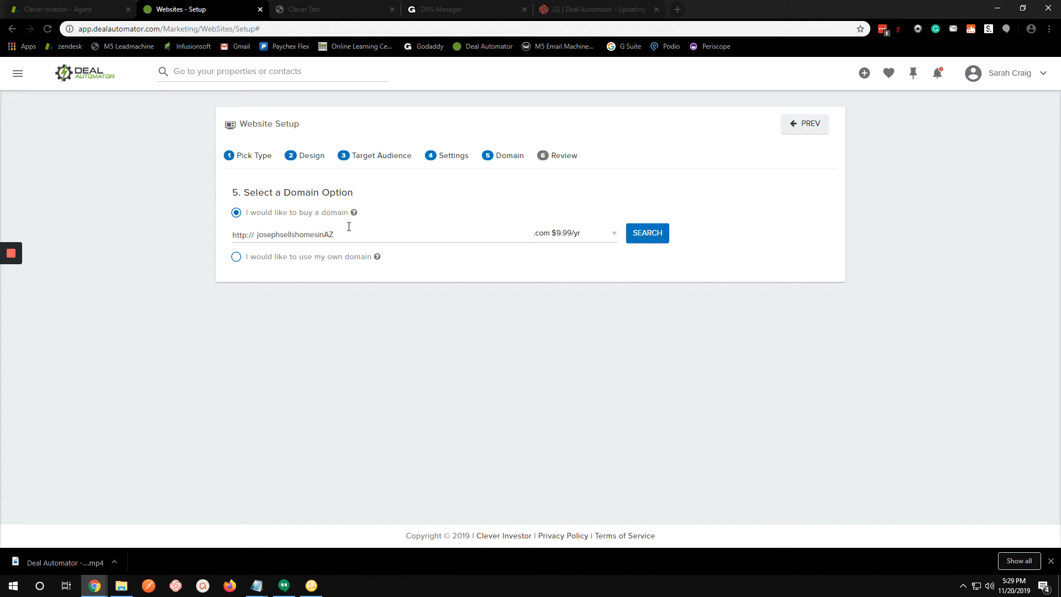
# - Choose to use an own domain, enter josephsellshousesinAZ with the .com extension, and confirm it
pyautogui.click(236, 258)
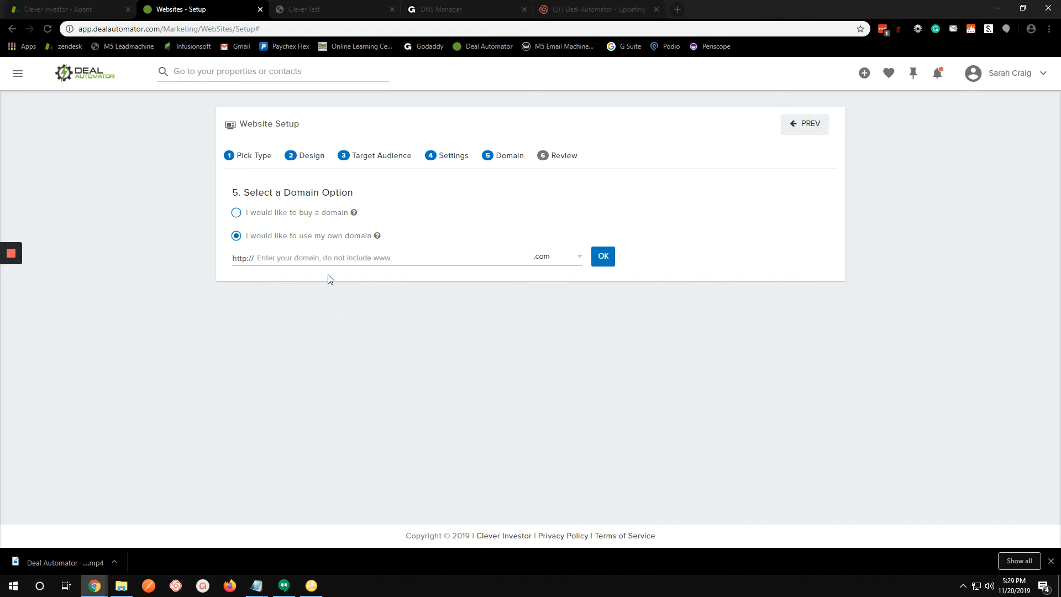
pyautogui.click(327, 260)
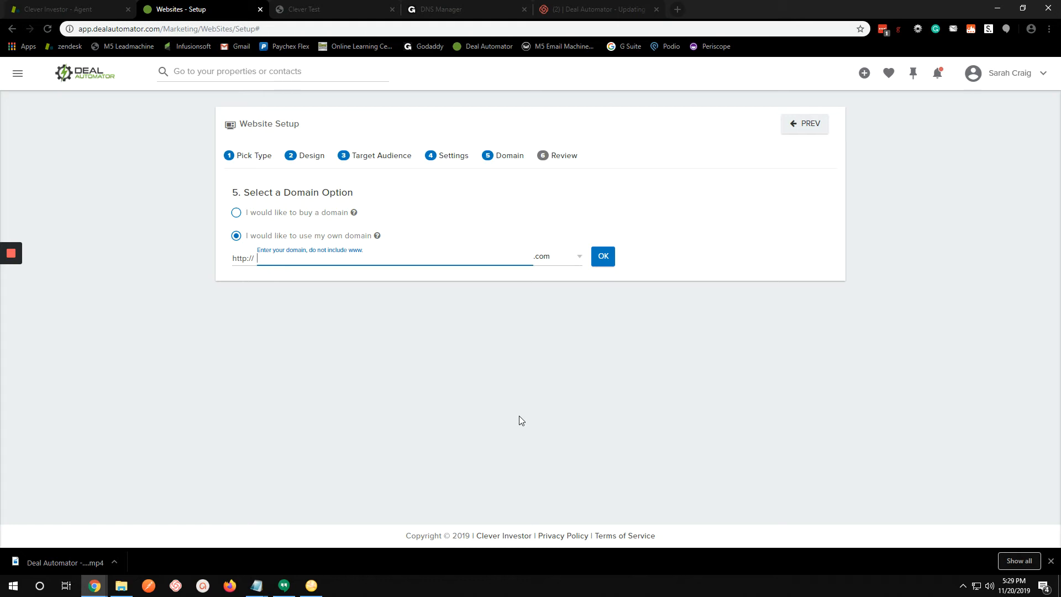
pyautogui.write('josephsellshousesinAZ')
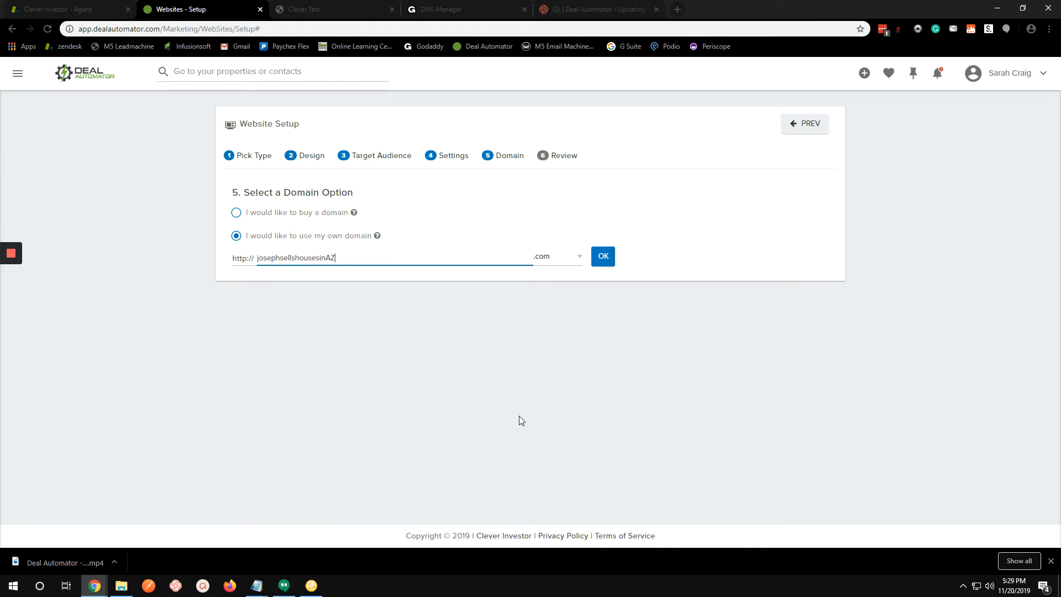
pyautogui.click(542, 264)
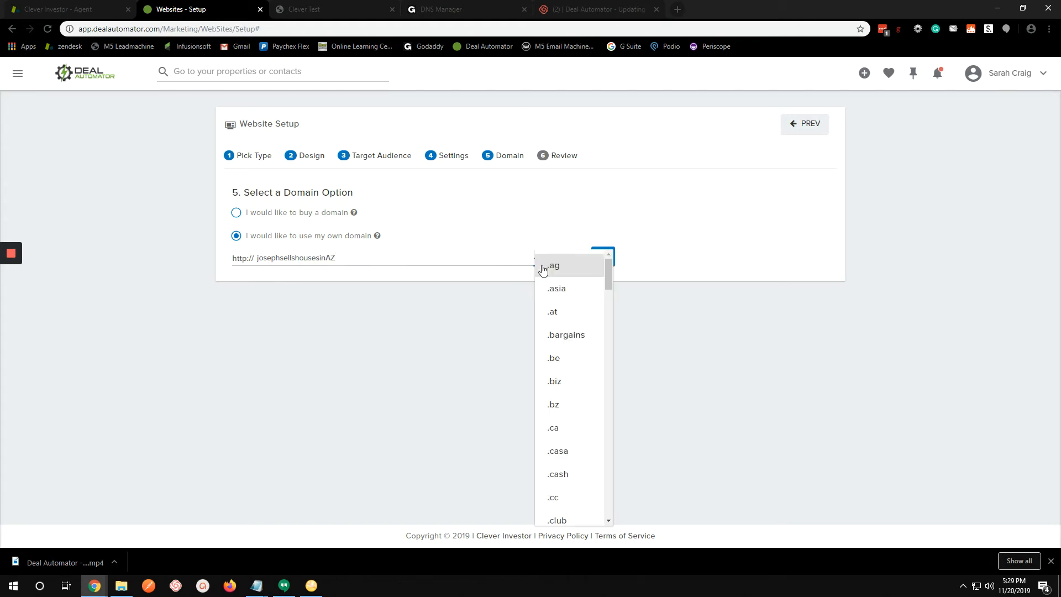
pyautogui.click(572, 222)
pyautogui.click(604, 257)
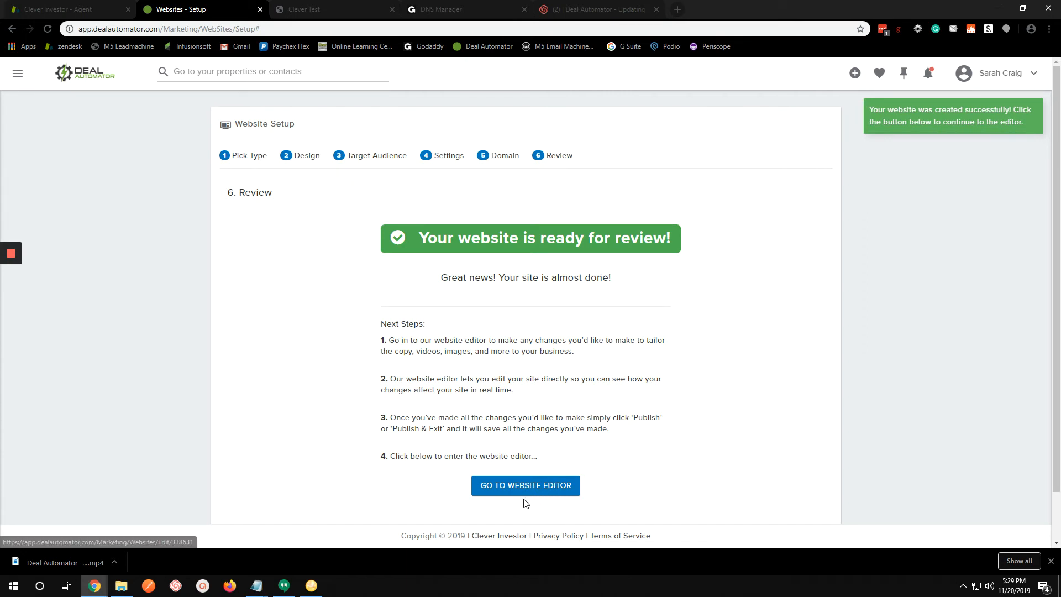
# - Read the next steps on the website setup review page, and open the Leadflow websites list
pyautogui.scroll(-1, 535, 500)
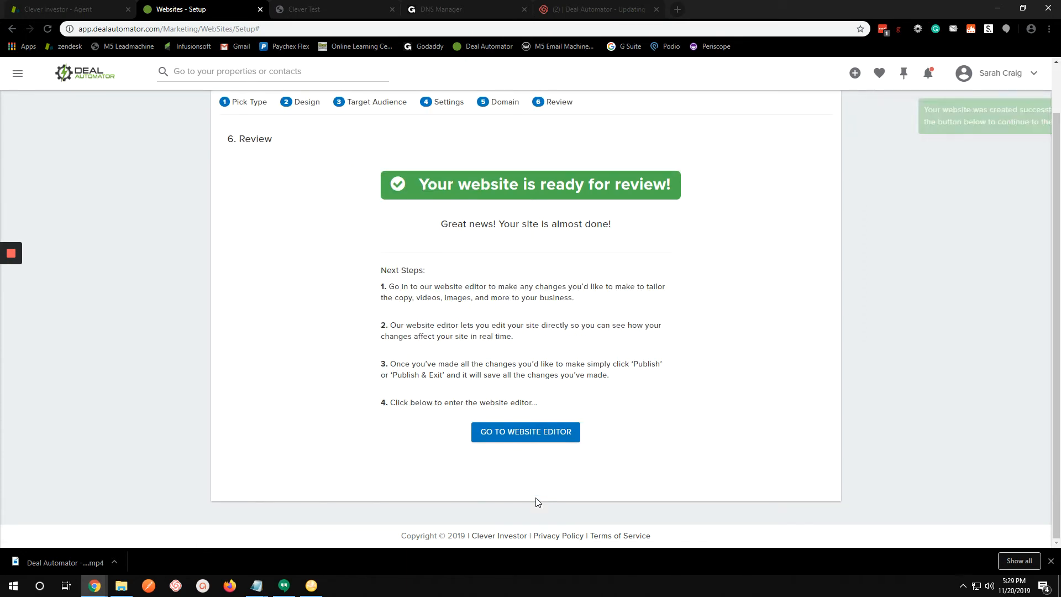
pyautogui.scroll(1, 369, 328)
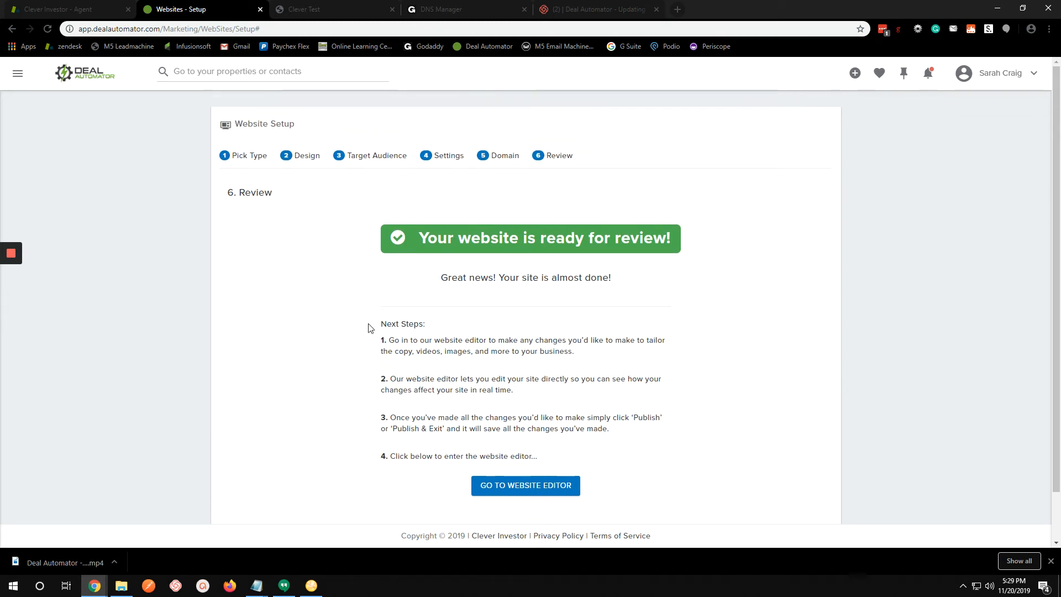
pyautogui.click(20, 74)
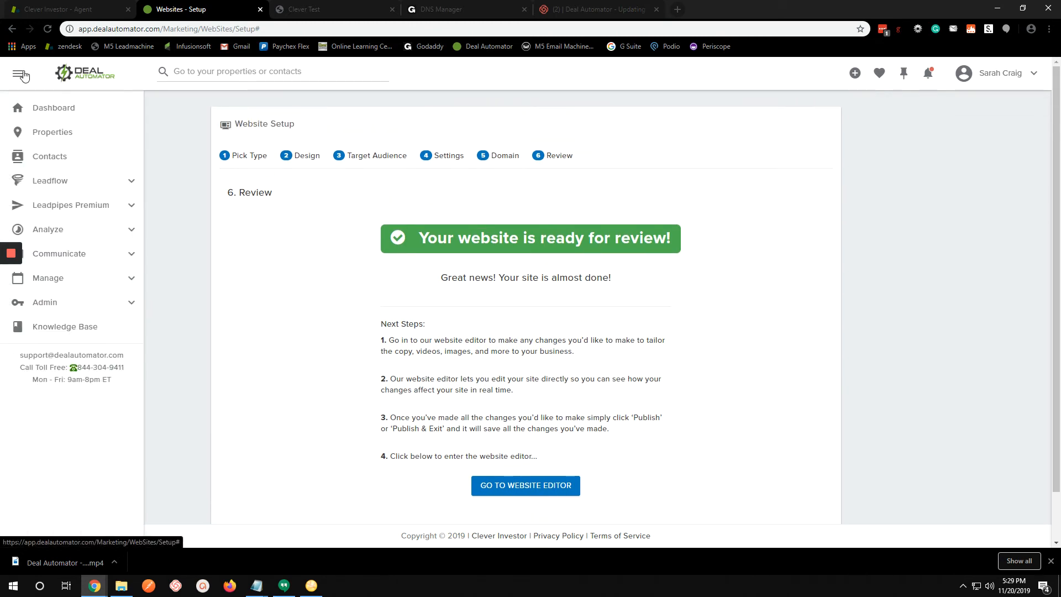
pyautogui.click(48, 191)
pyautogui.click(50, 212)
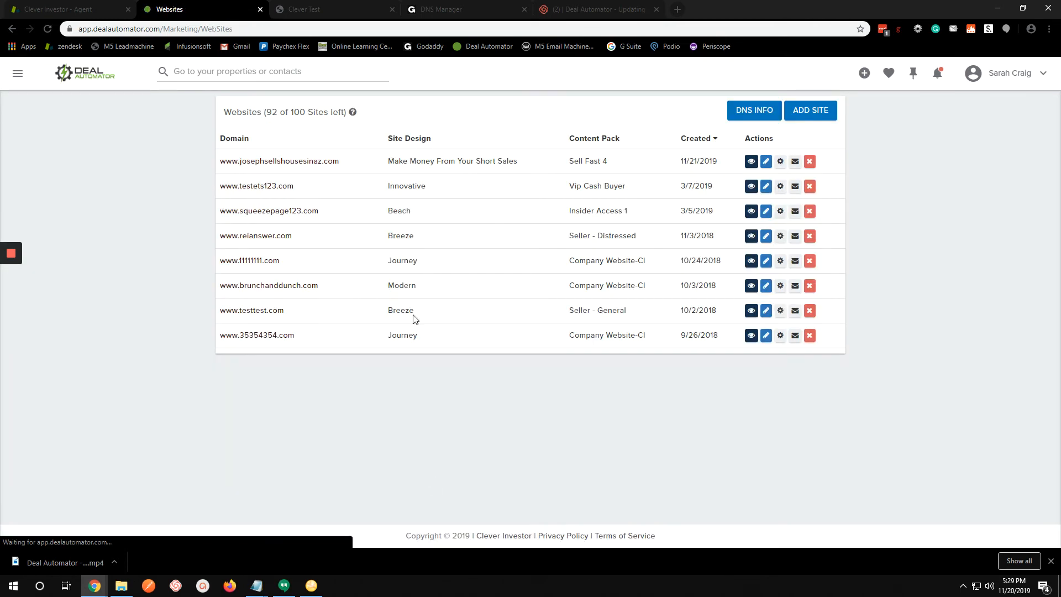
pyautogui.rightClick(323, 160)
pyautogui.click(340, 166)
pyautogui.click(307, 9)
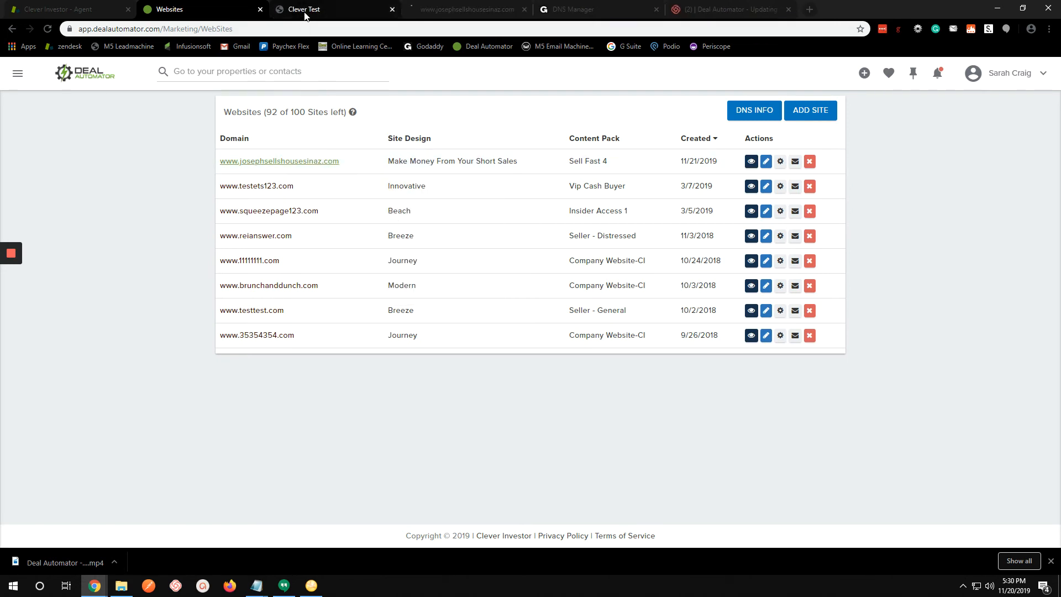
pyautogui.click(445, 12)
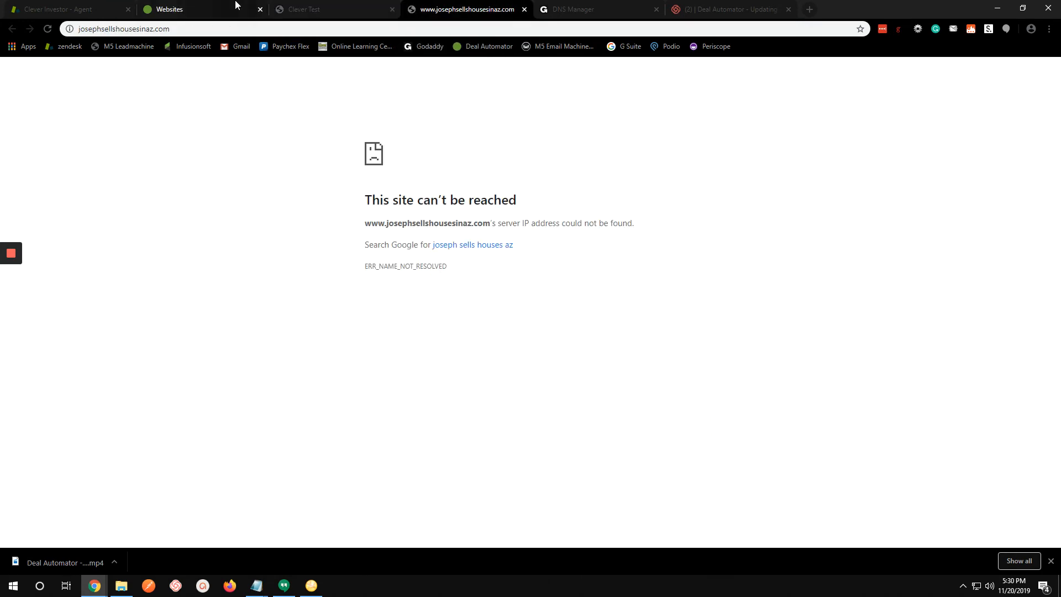
pyautogui.click(212, 8)
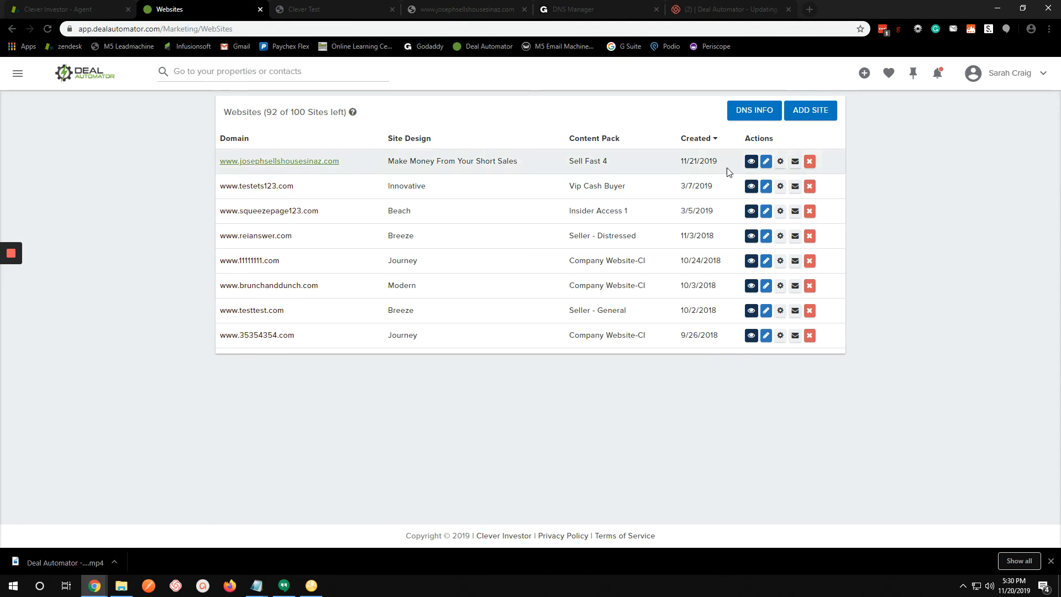
pyautogui.click(750, 161)
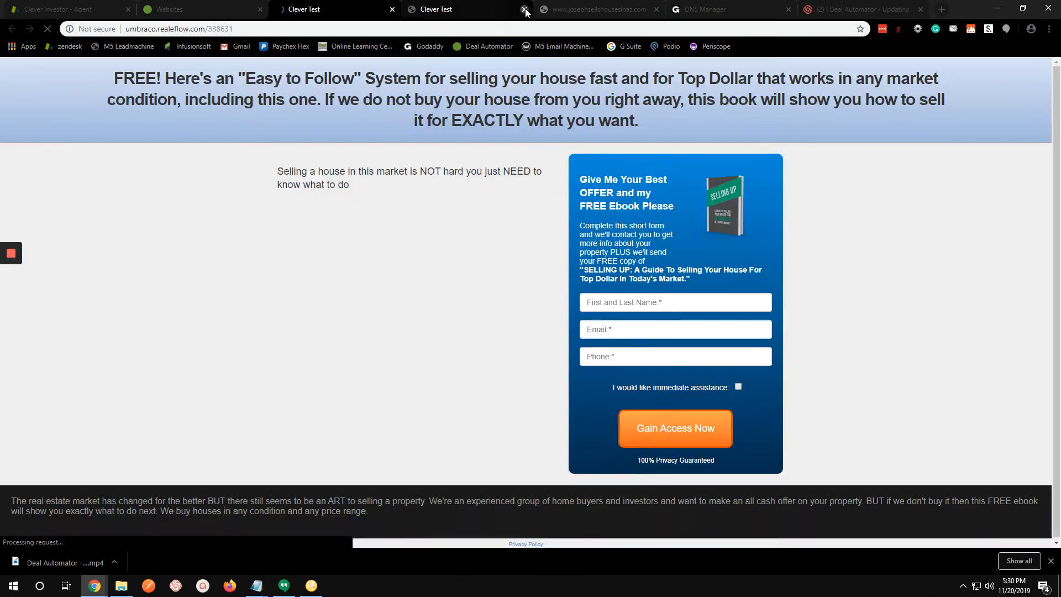
pyautogui.click(524, 9)
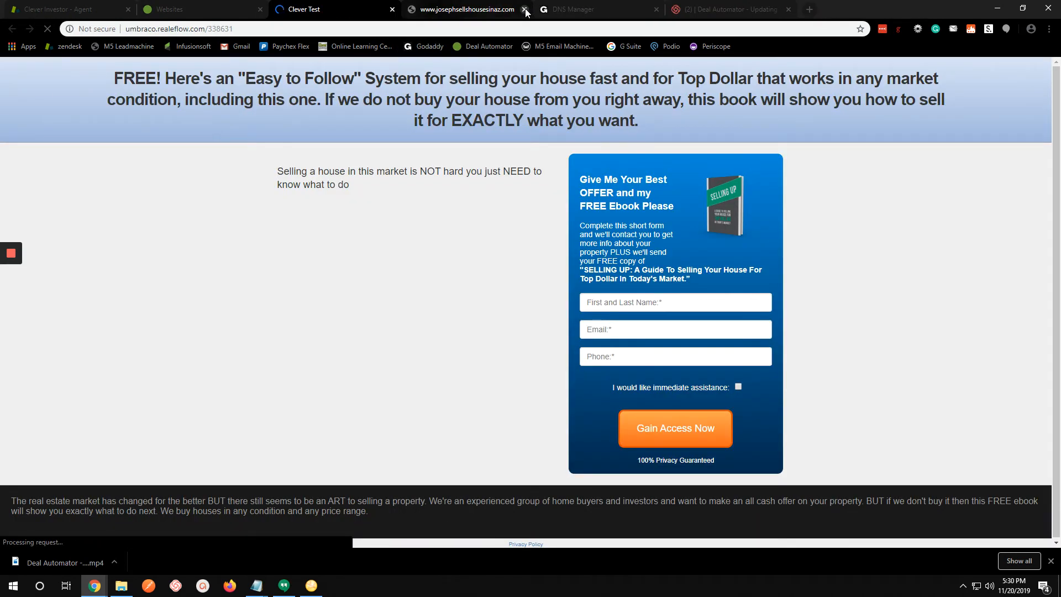
pyautogui.click(524, 9)
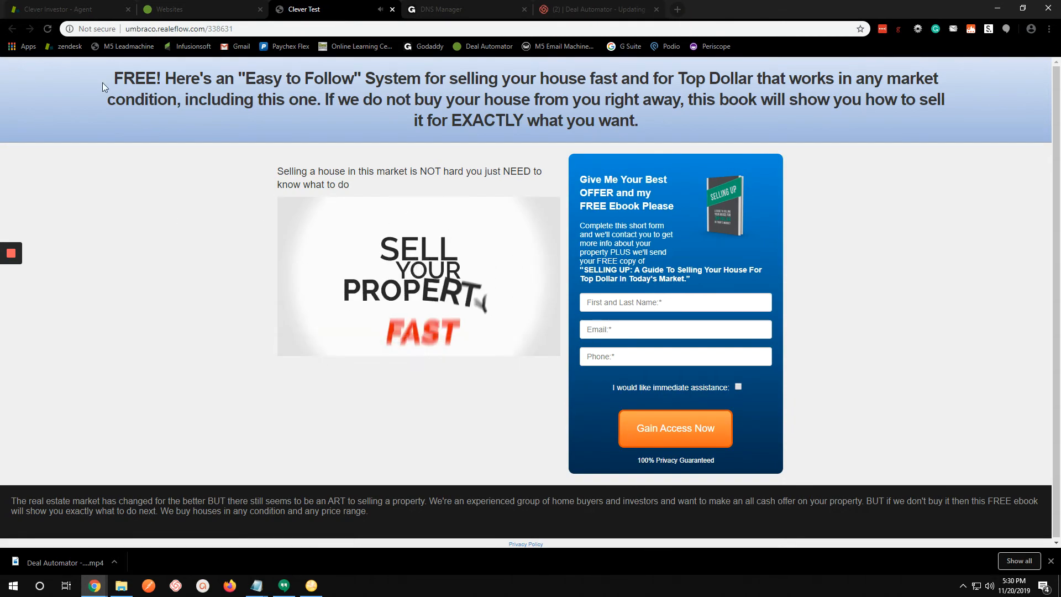
pyautogui.click(176, 11)
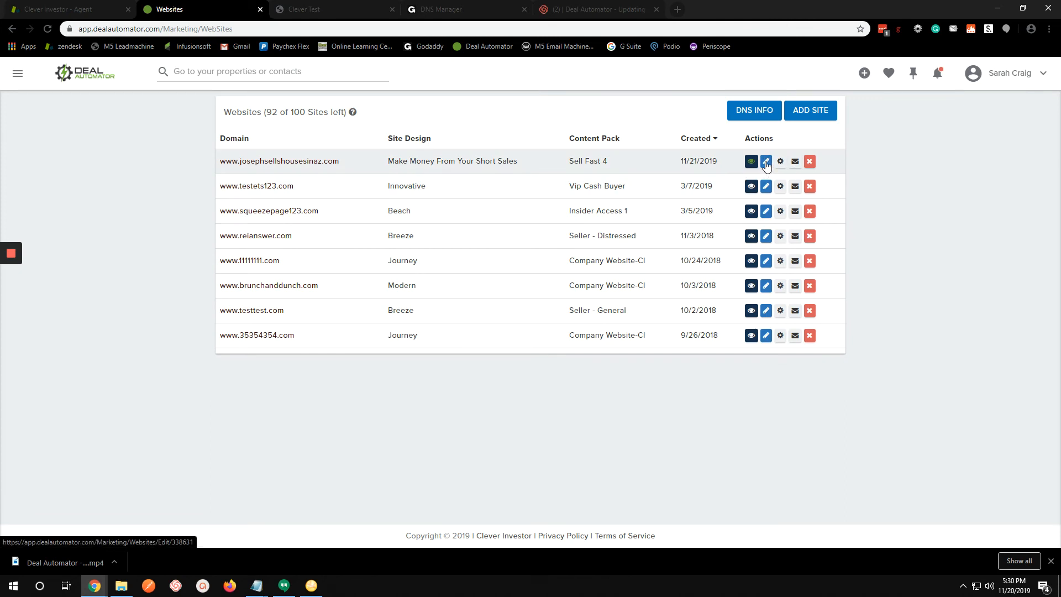
pyautogui.click(794, 164)
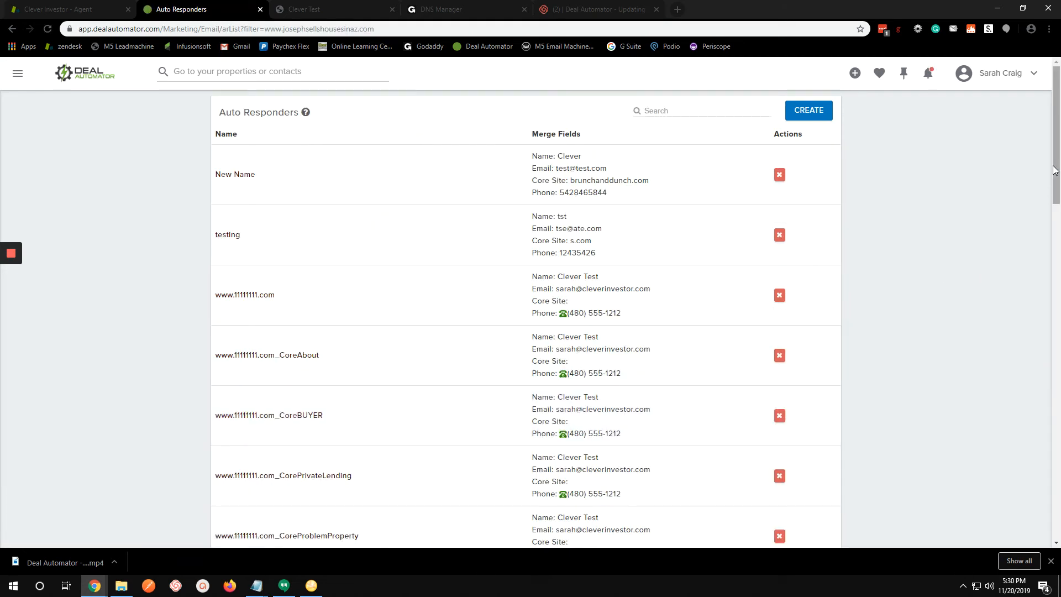
pyautogui.moveTo(1056, 170)
pyautogui.mouseDown()
pyautogui.moveTo(1055, 234)
pyautogui.moveTo(1058, 161)
pyautogui.mouseUp()
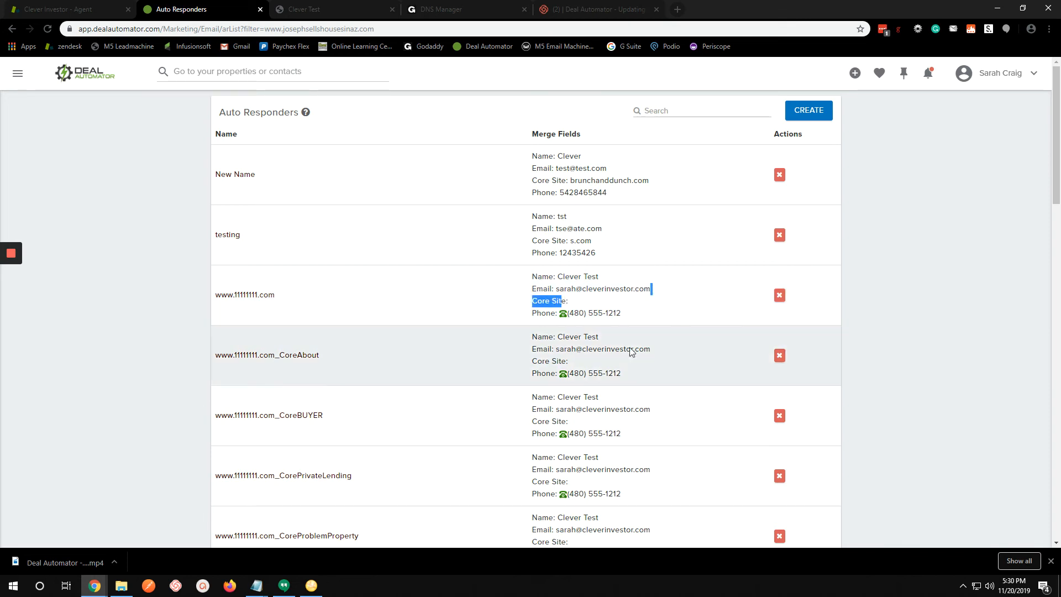
pyautogui.moveTo(652, 349); pyautogui.dragTo(555, 348)
pyautogui.moveTo(651, 409); pyautogui.dragTo(556, 409)
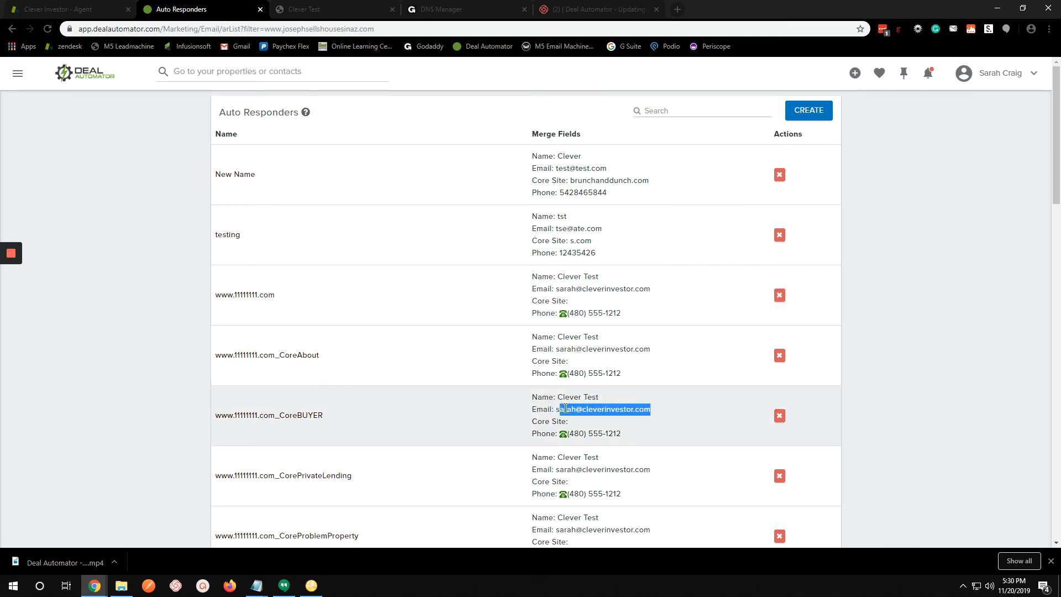
pyautogui.moveTo(652, 469); pyautogui.dragTo(561, 469)
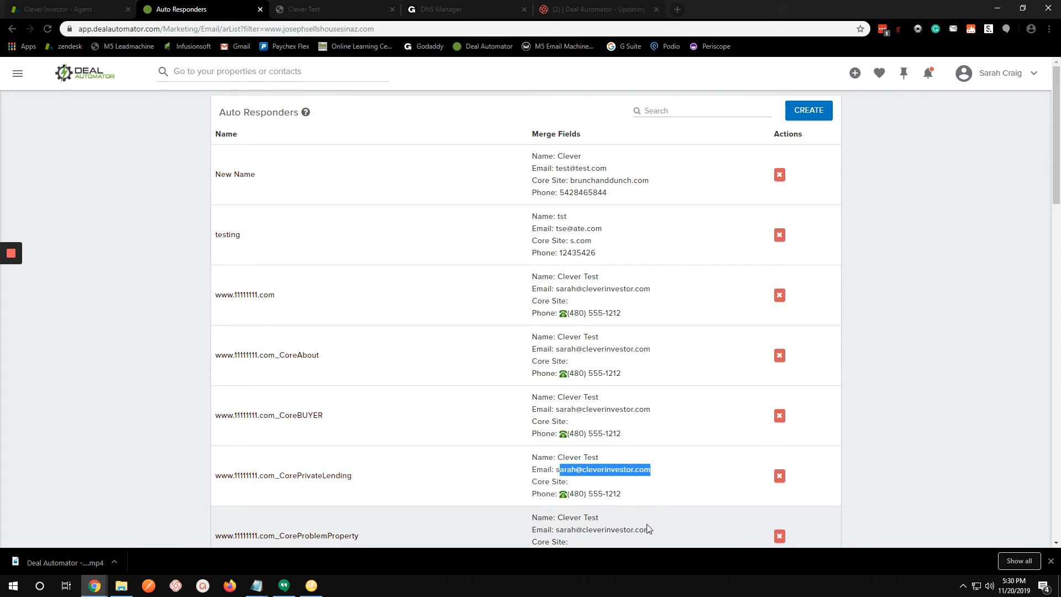
pyautogui.moveTo(644, 529); pyautogui.dragTo(576, 530)
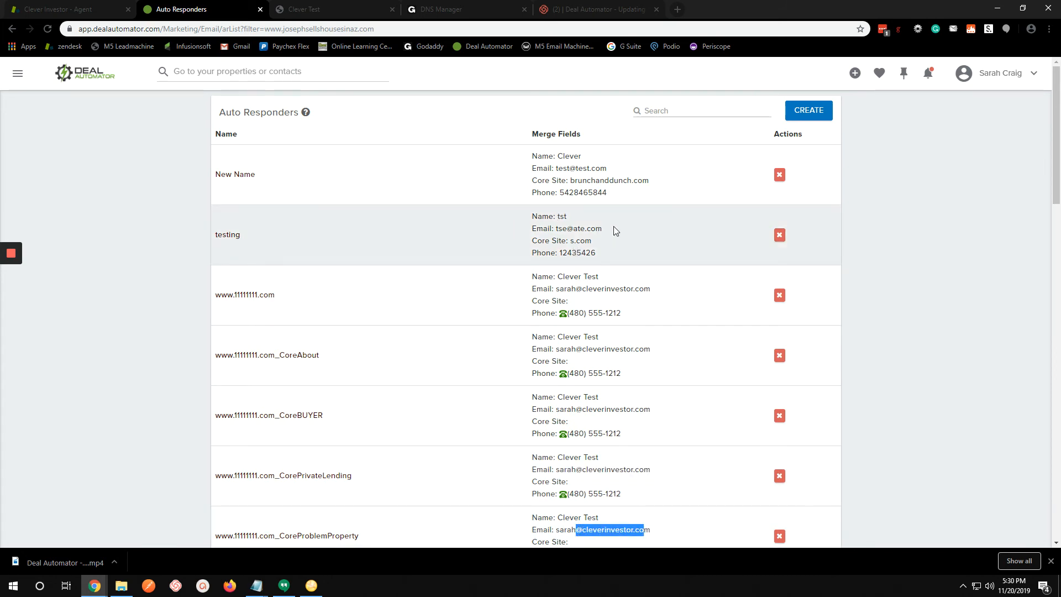
pyautogui.moveTo(613, 230); pyautogui.dragTo(604, 216)
pyautogui.moveTo(600, 168); pyautogui.dragTo(538, 171)
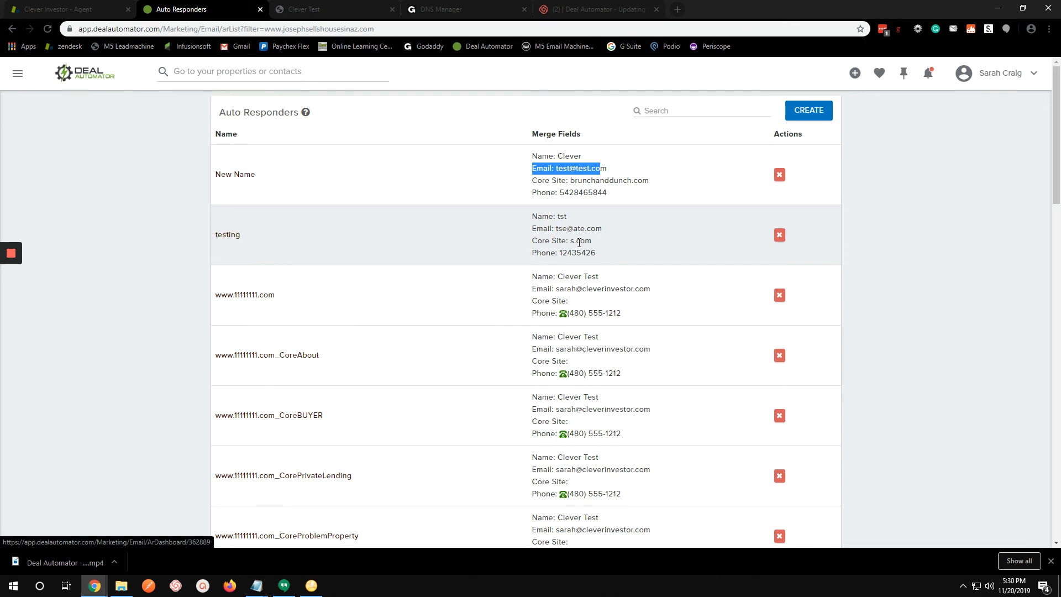
# - Check the email and phone merge fields of the testing autoresponder, close its edit form unsaved, and return to the list
pyautogui.click(233, 234)
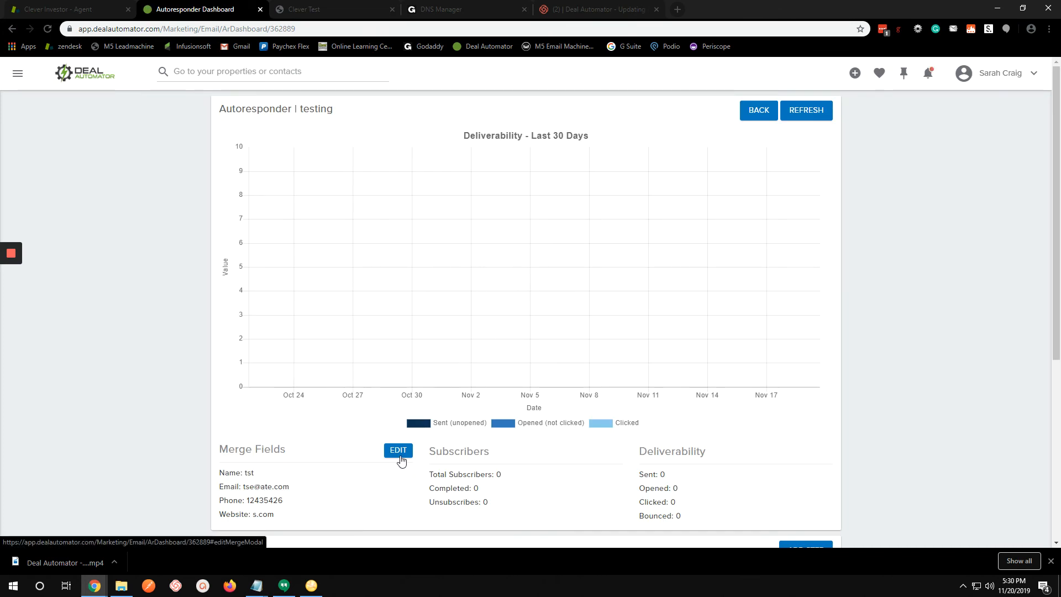
pyautogui.click(398, 451)
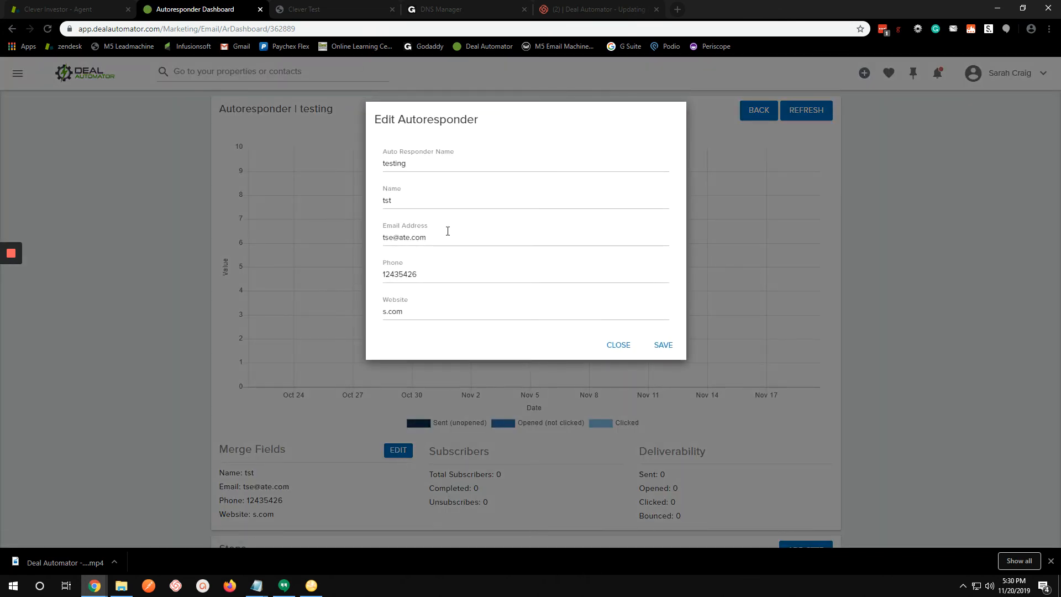
pyautogui.moveTo(447, 231); pyautogui.dragTo(374, 237)
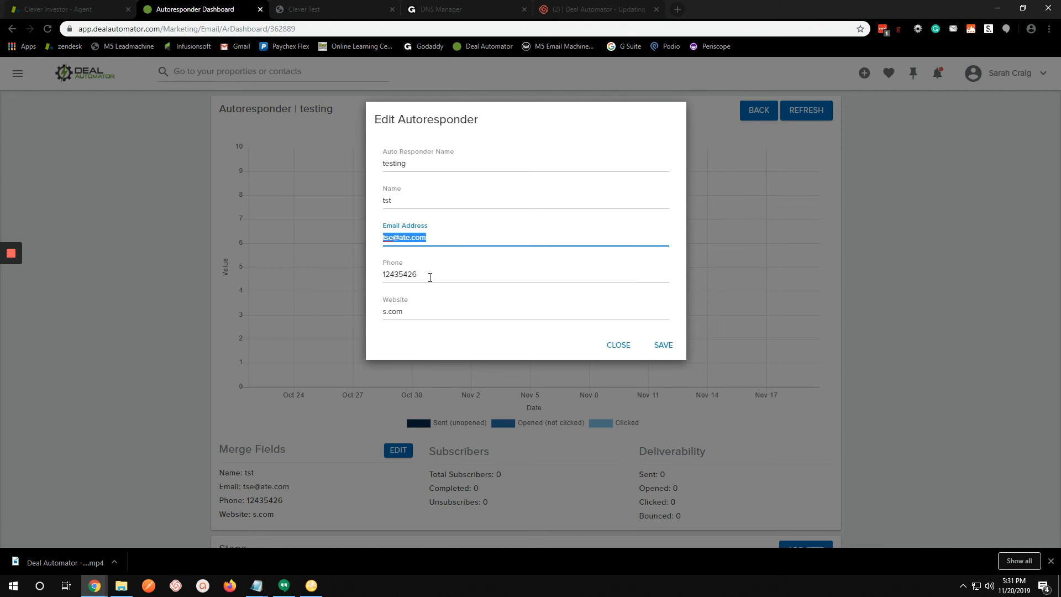
pyautogui.moveTo(434, 274); pyautogui.dragTo(380, 280)
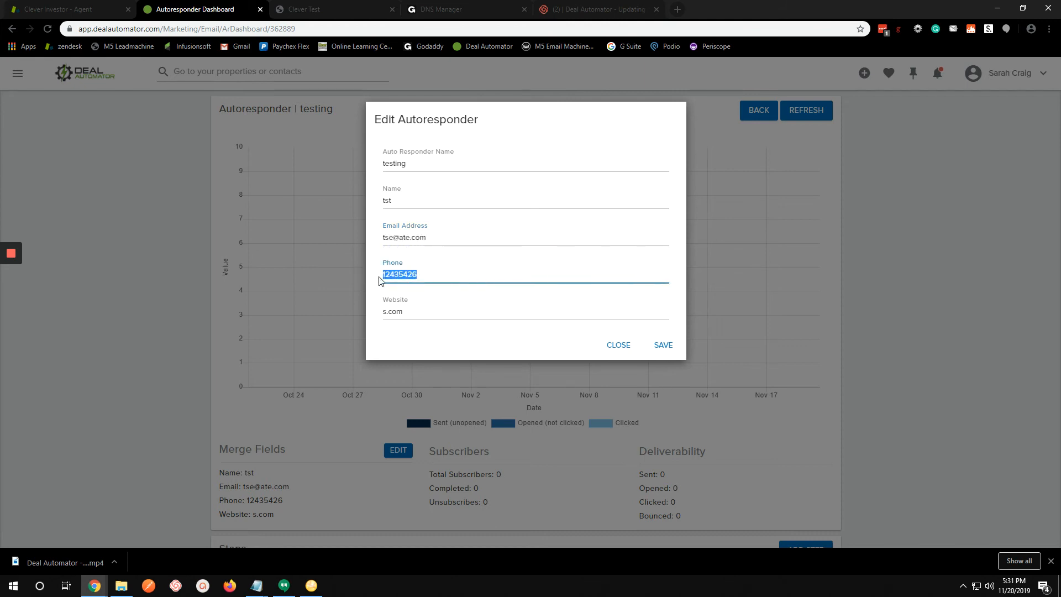
pyautogui.click(626, 347)
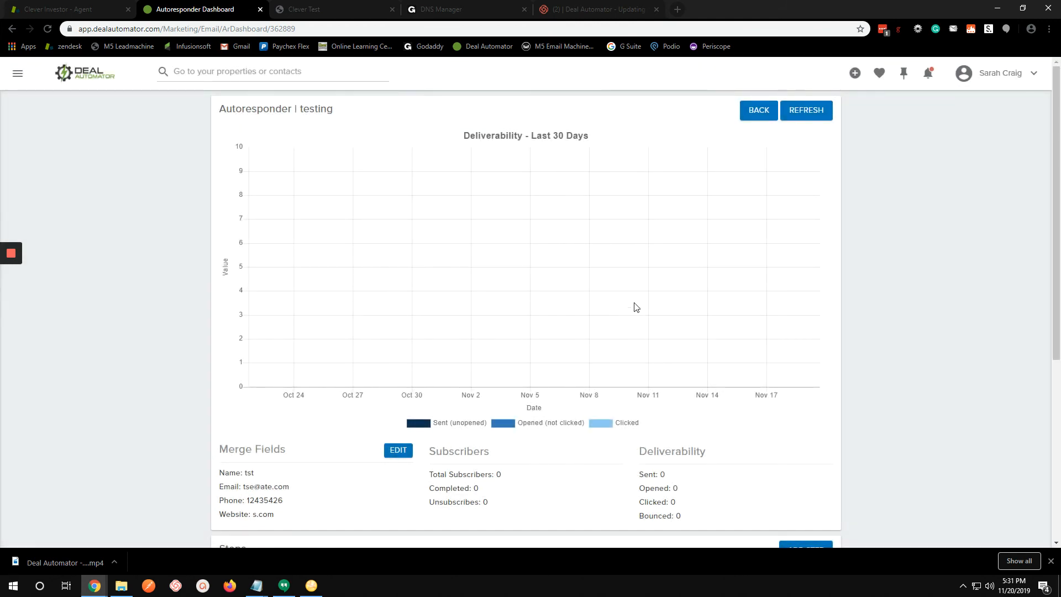
pyautogui.click(768, 112)
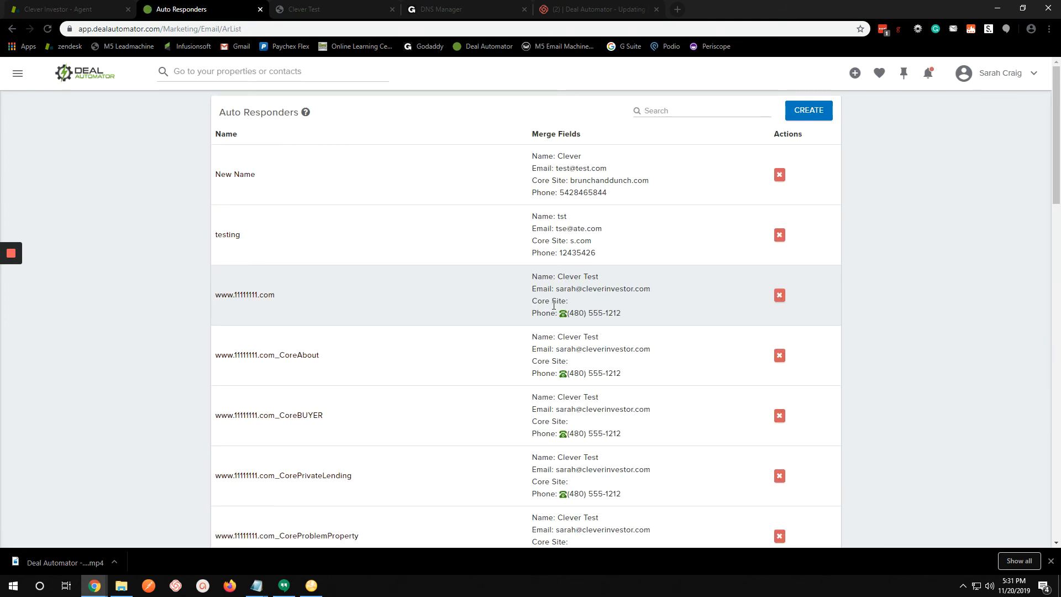
pyautogui.moveTo(557, 288); pyautogui.dragTo(669, 279)
pyautogui.moveTo(553, 277); pyautogui.dragTo(599, 276)
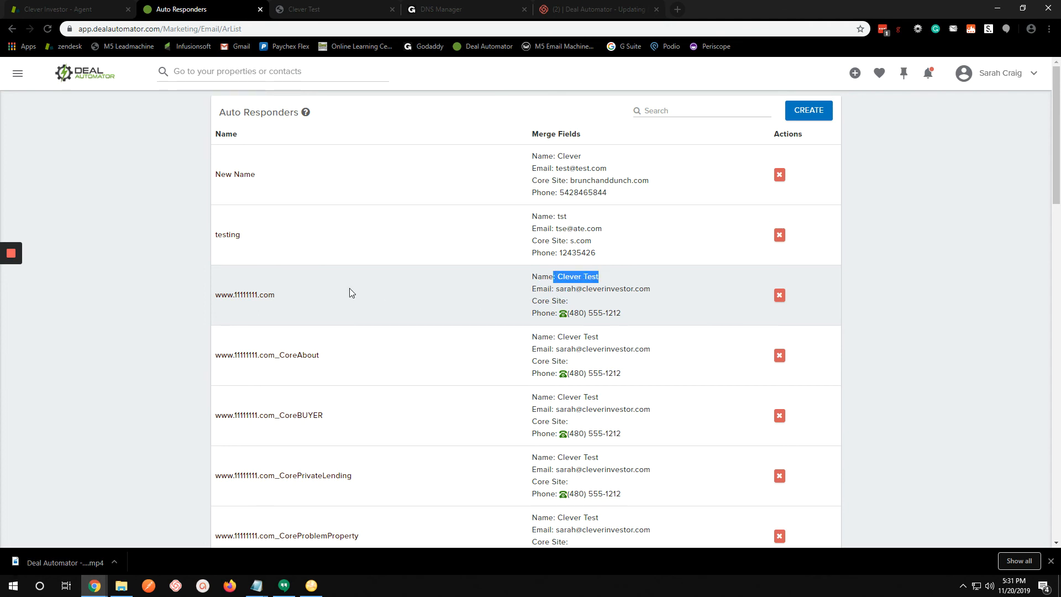
pyautogui.click(254, 294)
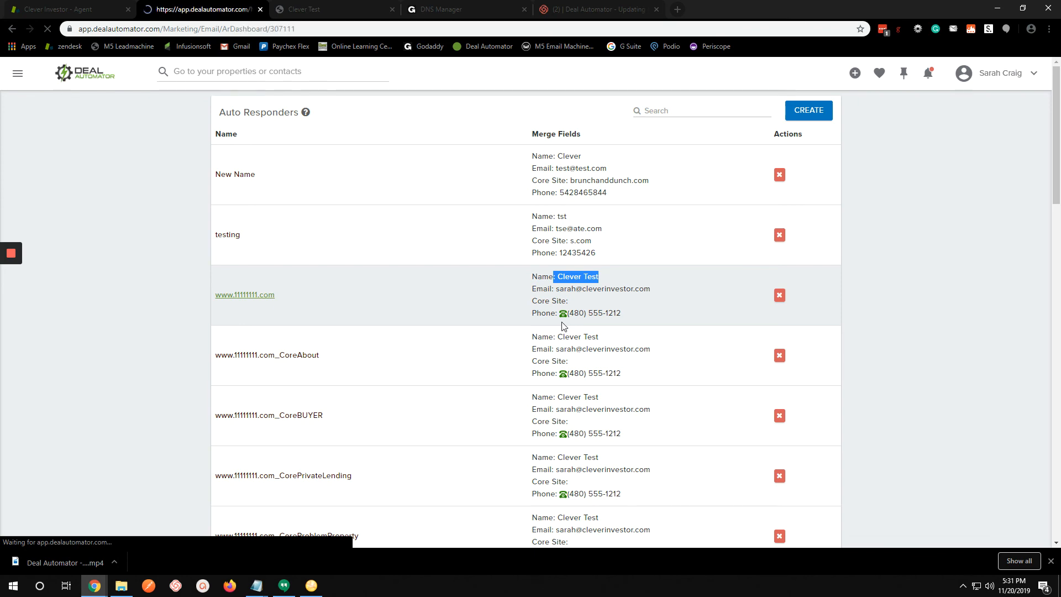
pyautogui.scroll(-8, 580, 301)
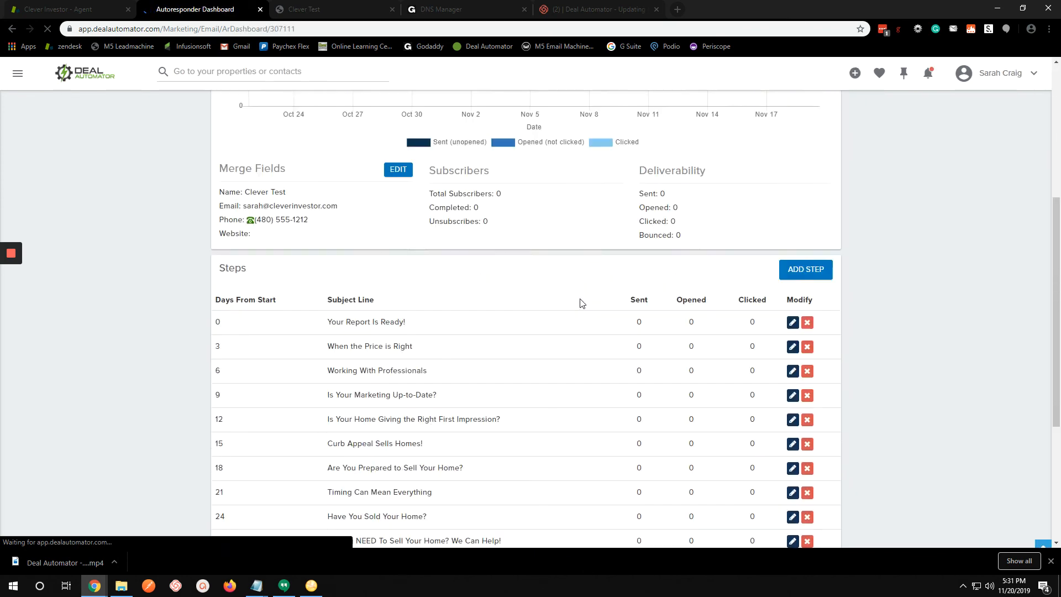
pyautogui.scroll(2, 580, 300)
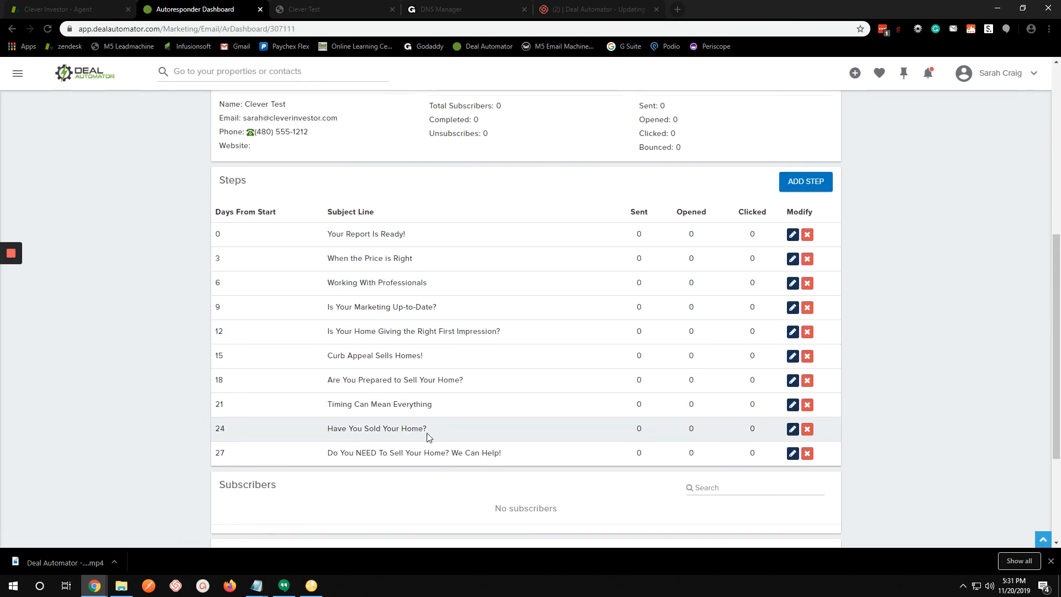
# - Review the message text of the day 0 step "Your Report Is Ready!", cancel the edit, and return to the auto responders list
pyautogui.click(792, 234)
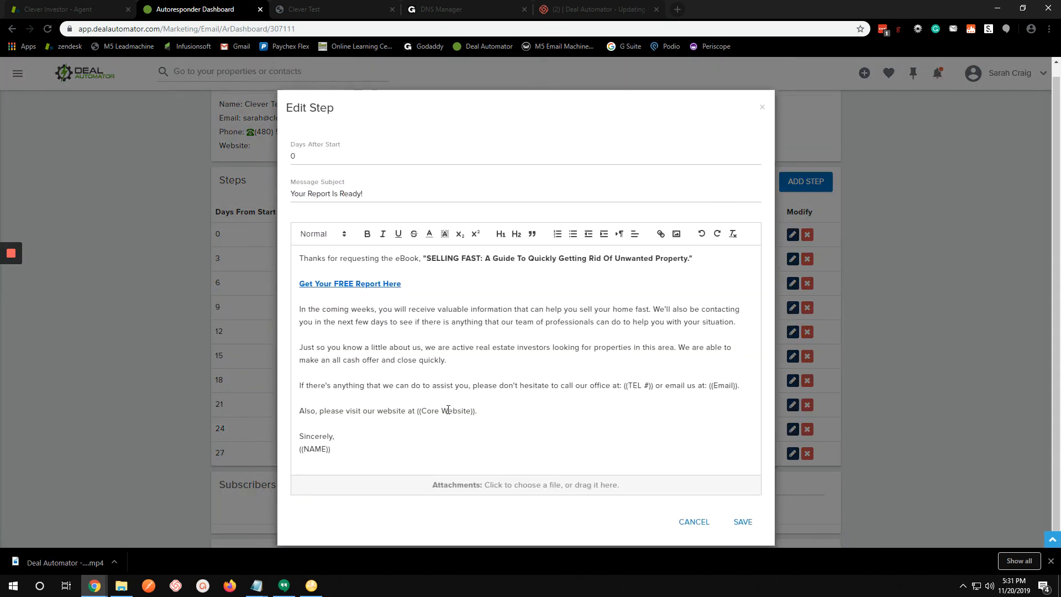
pyautogui.moveTo(362, 457); pyautogui.dragTo(286, 253)
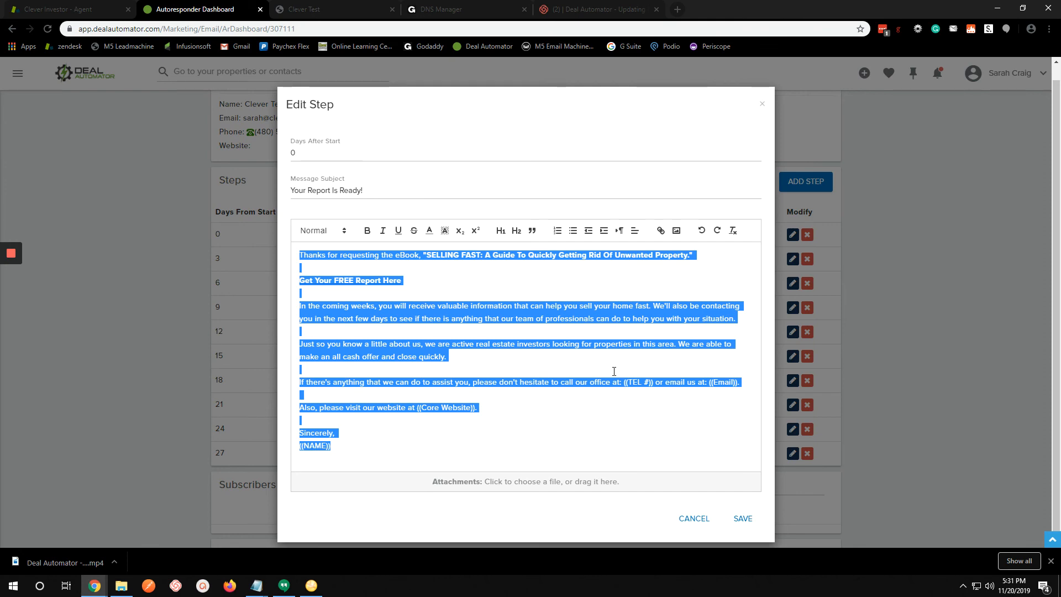
pyautogui.click(693, 518)
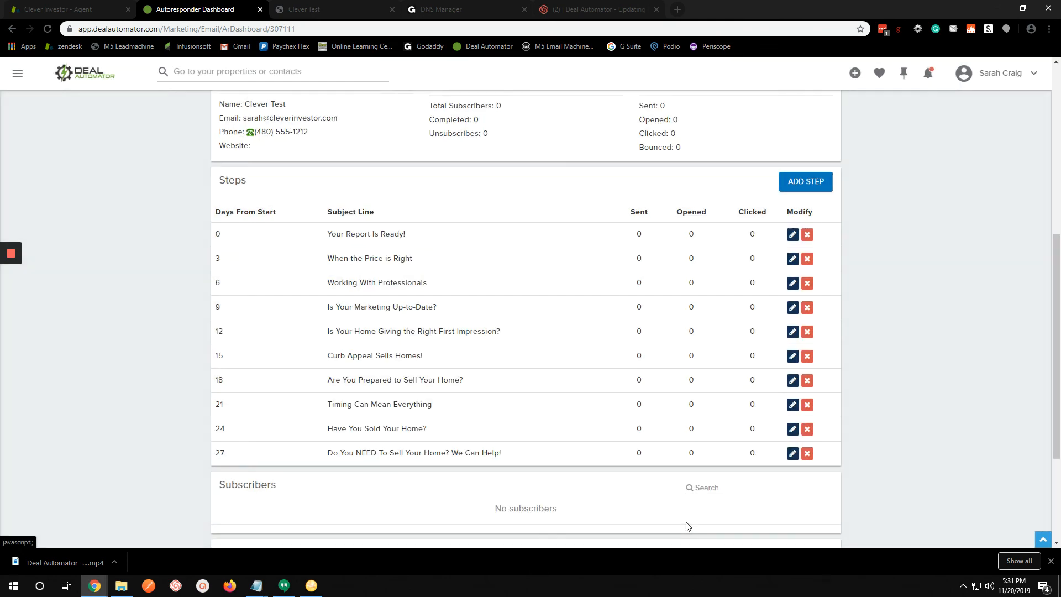
pyautogui.scroll(6, 558, 441)
pyautogui.scroll(1, 560, 445)
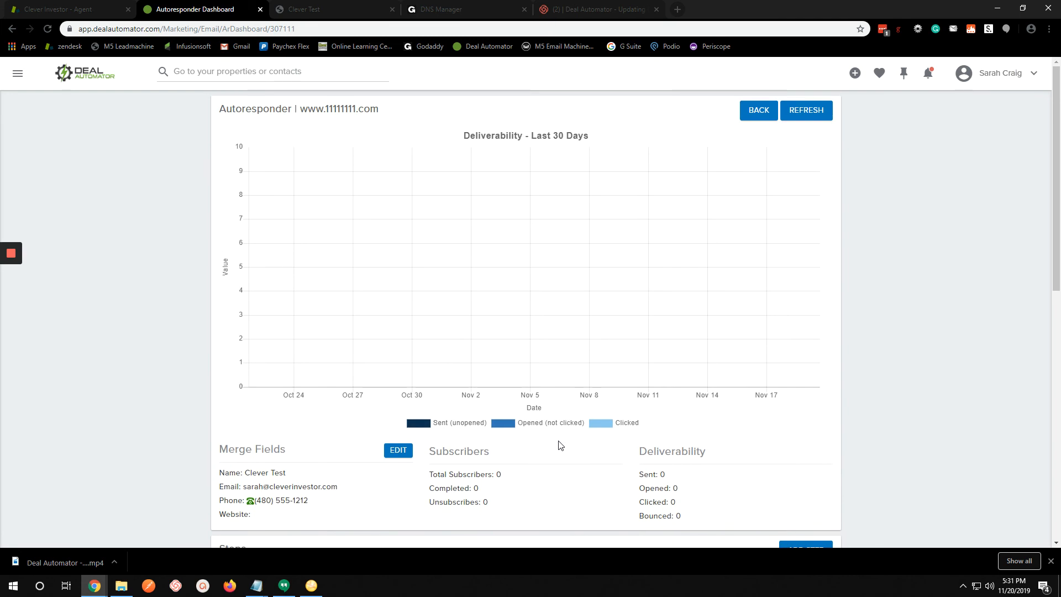
pyautogui.click(758, 111)
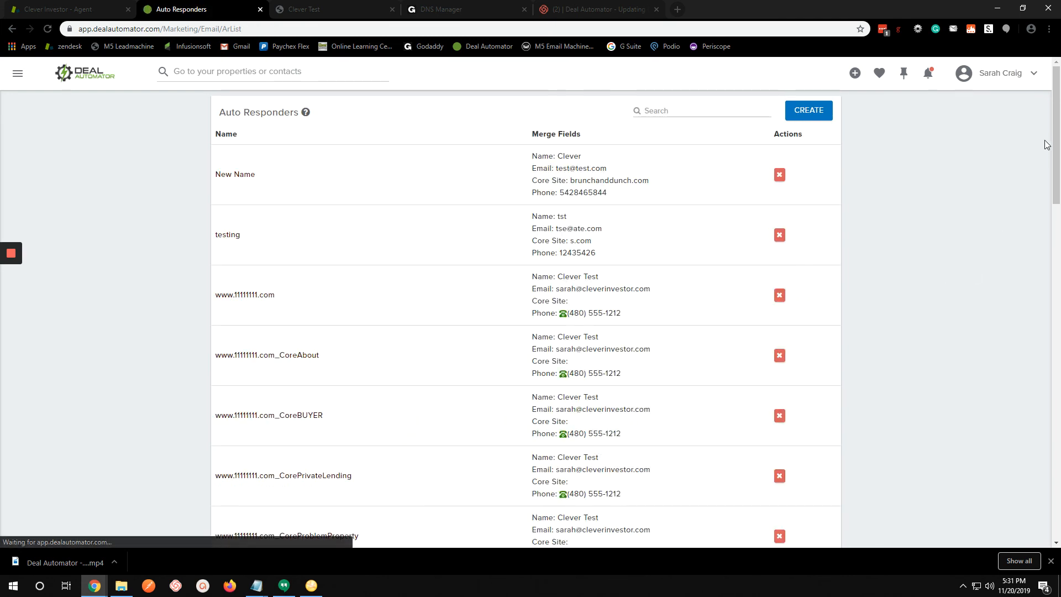
# - Look through the auto responders list for the entries belonging to the other websites
pyautogui.moveTo(1055, 143)
pyautogui.mouseDown()
pyautogui.moveTo(1056, 478)
pyautogui.moveTo(1056, 143)
pyautogui.mouseUp()
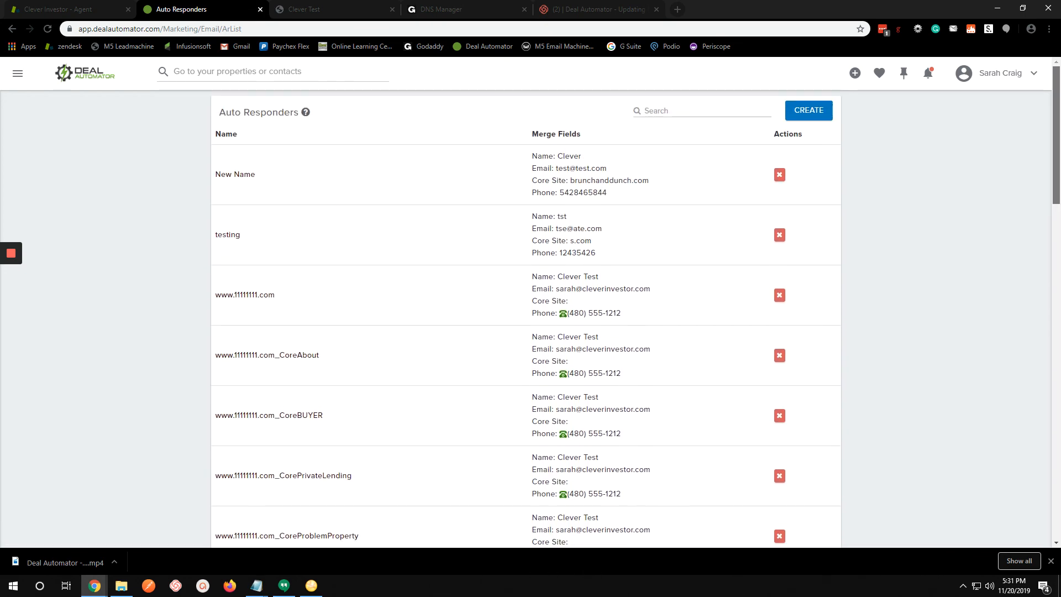
pyautogui.scroll(-10, 430, 315)
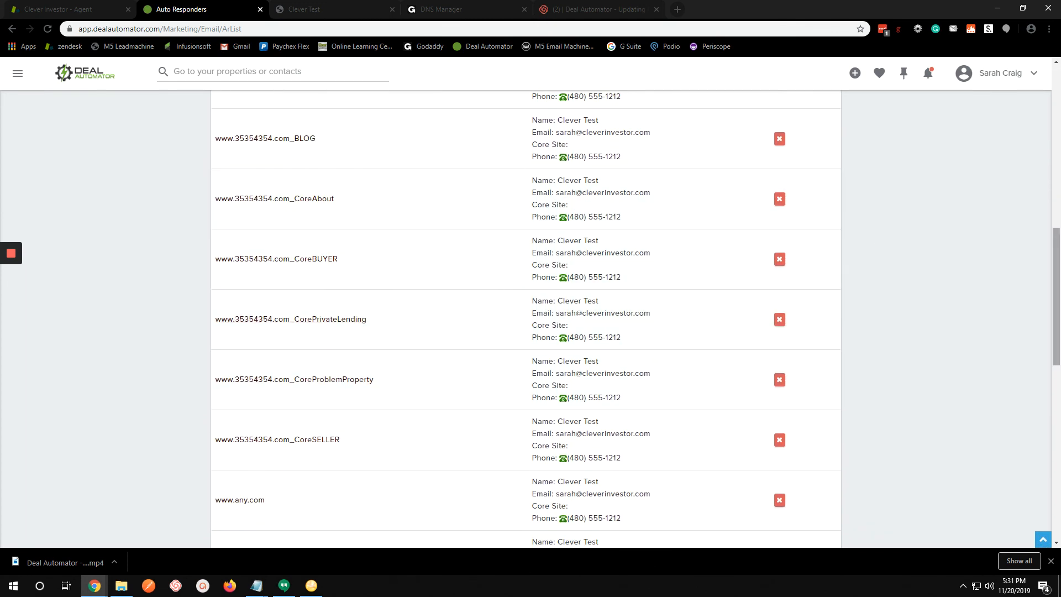
pyautogui.moveTo(1056, 277); pyautogui.dragTo(1055, 116)
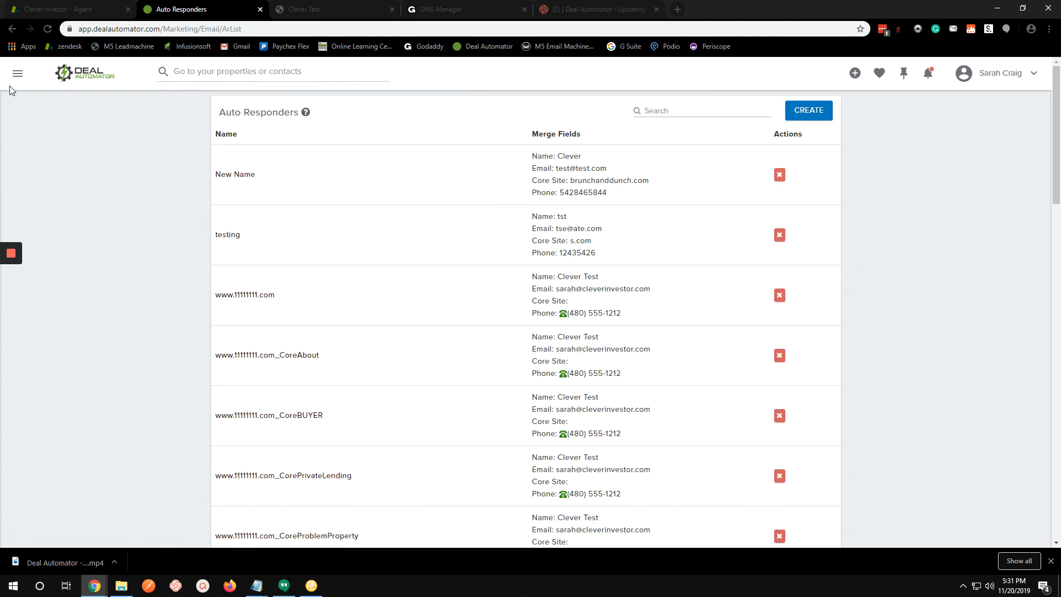
# - Return from the auto responders to the Leadflow websites list
pyautogui.click(17, 73)
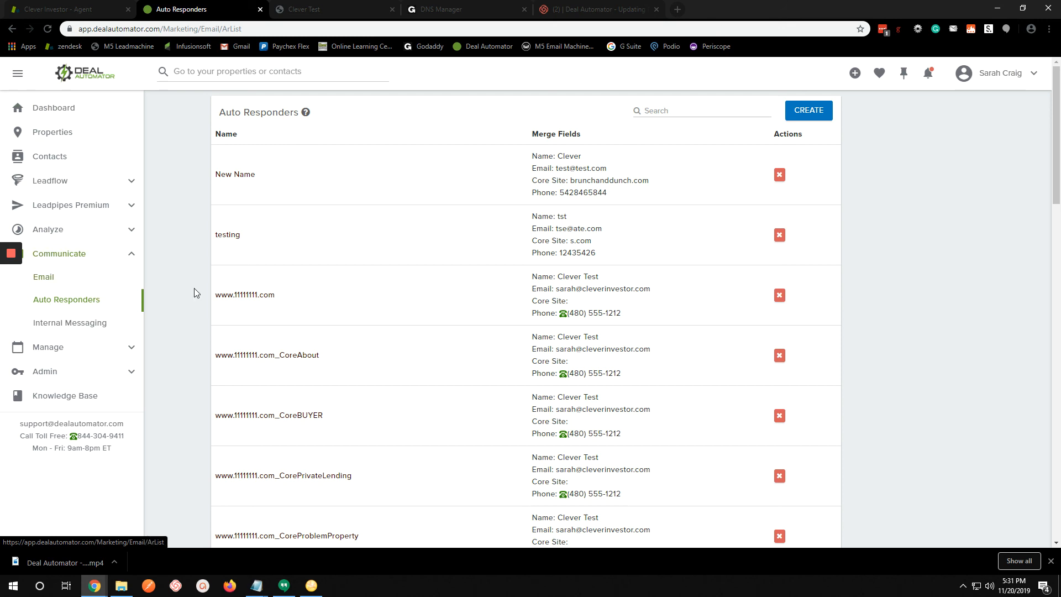
pyautogui.click(64, 178)
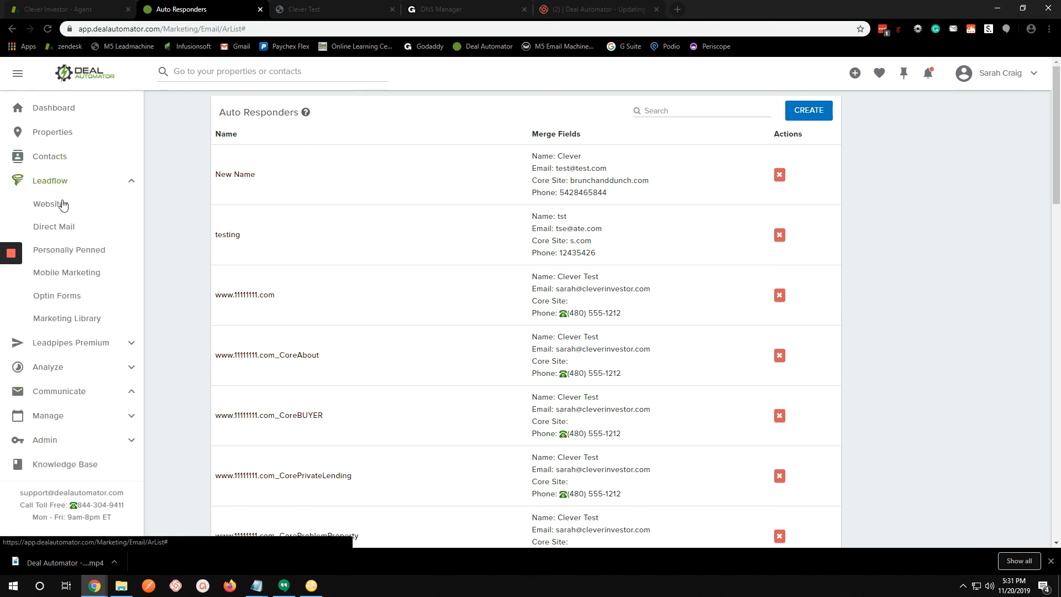
pyautogui.click(59, 214)
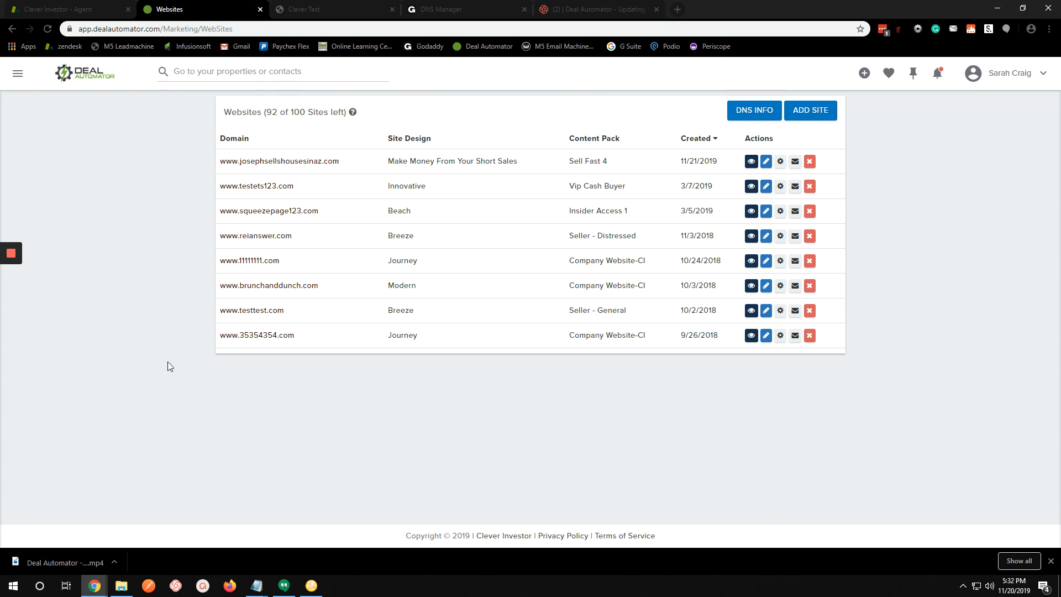
pyautogui.moveTo(13, 254)
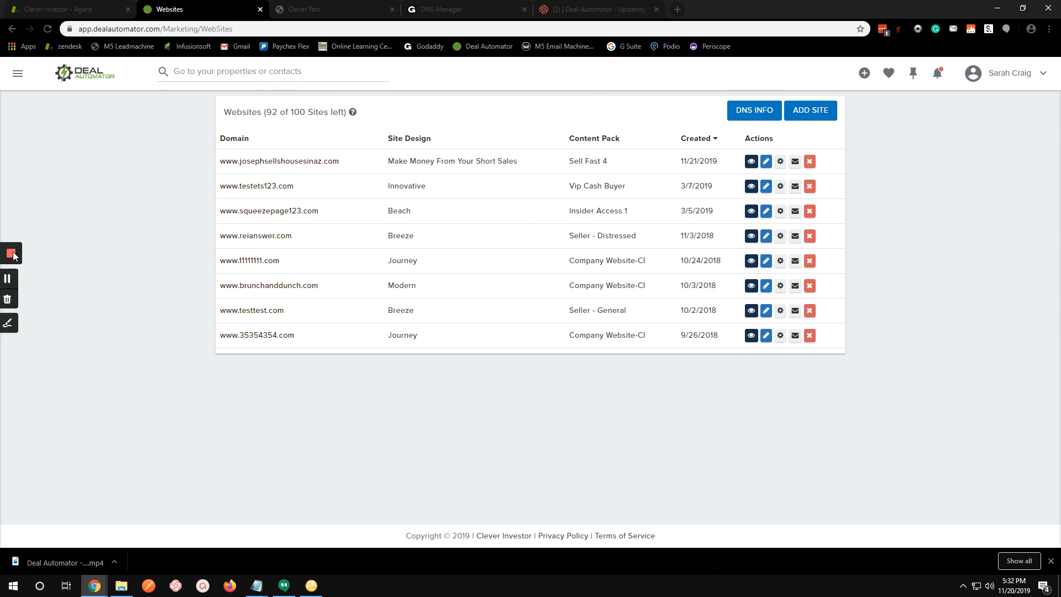